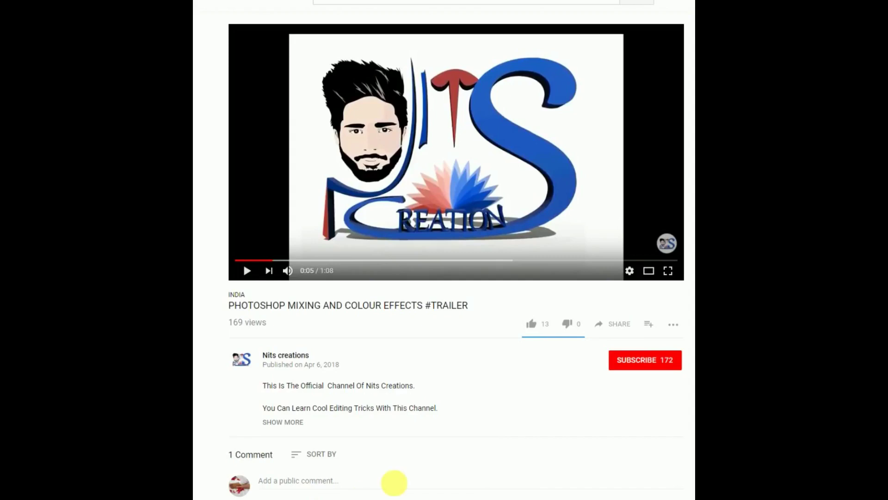
# Step: Like the Photoshop mixing trailer video
pyautogui.click(394, 482)
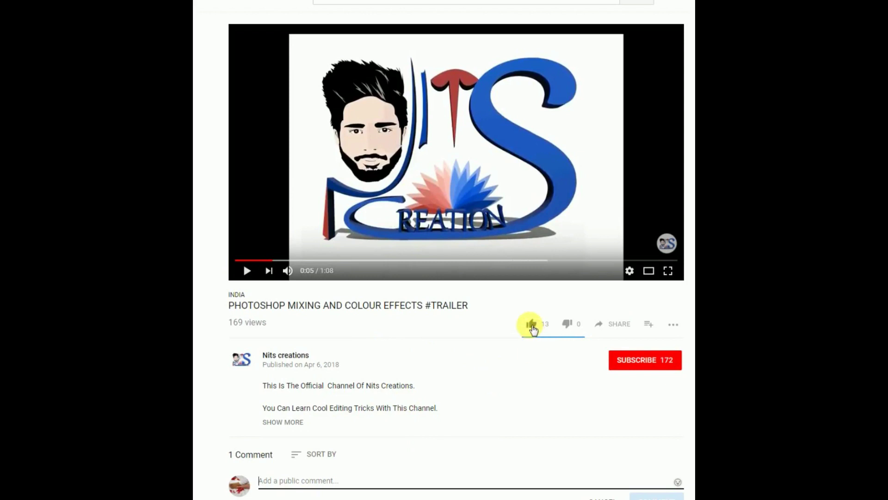
pyautogui.click(533, 327)
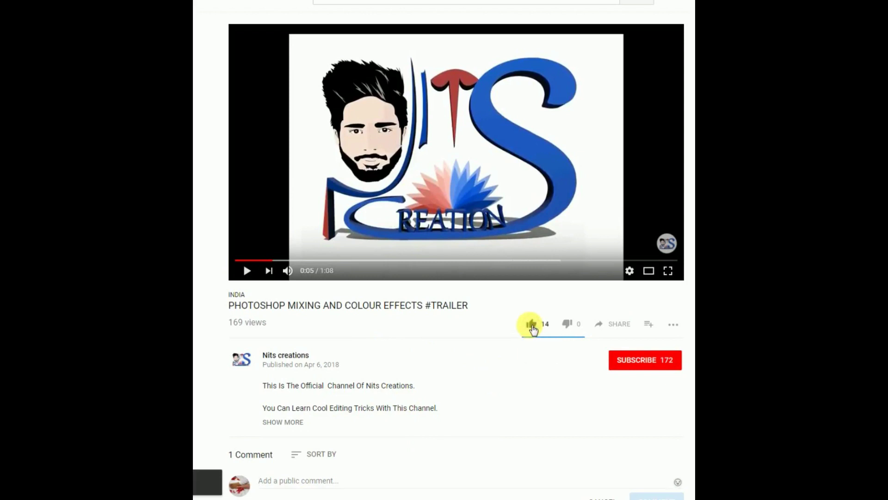
pyautogui.scroll(-3, 467, 356)
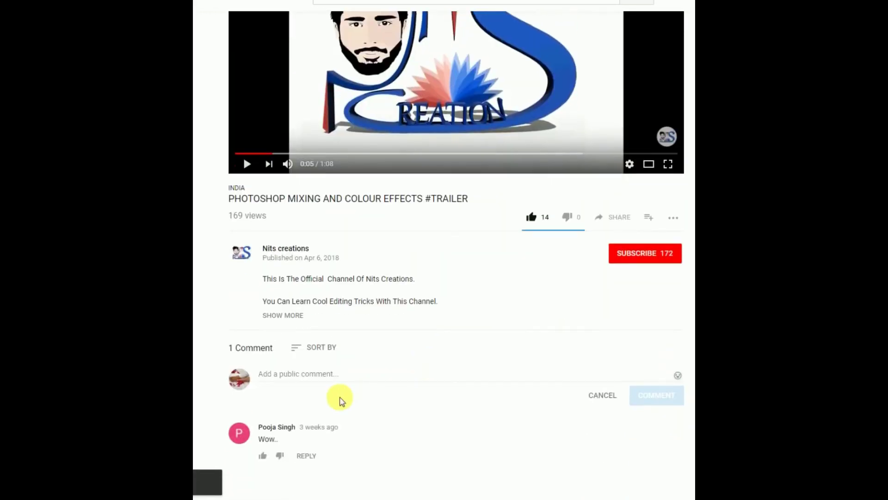
# Step: Subscribe to the video's channel and turn on upload notifications with the bell
pyautogui.click(308, 375)
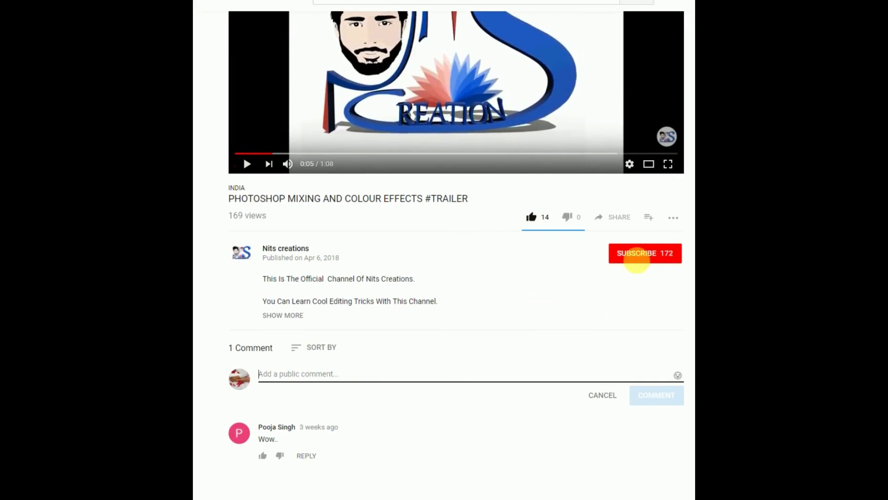
pyautogui.click(641, 260)
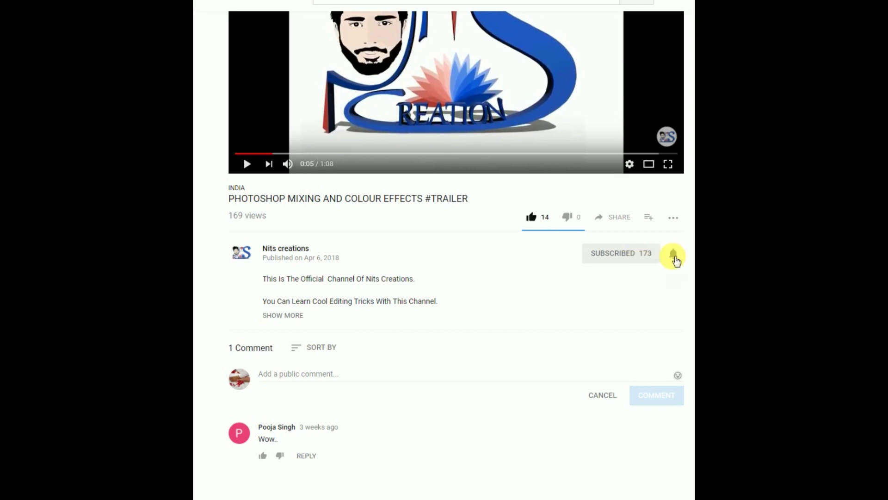
pyautogui.click(674, 257)
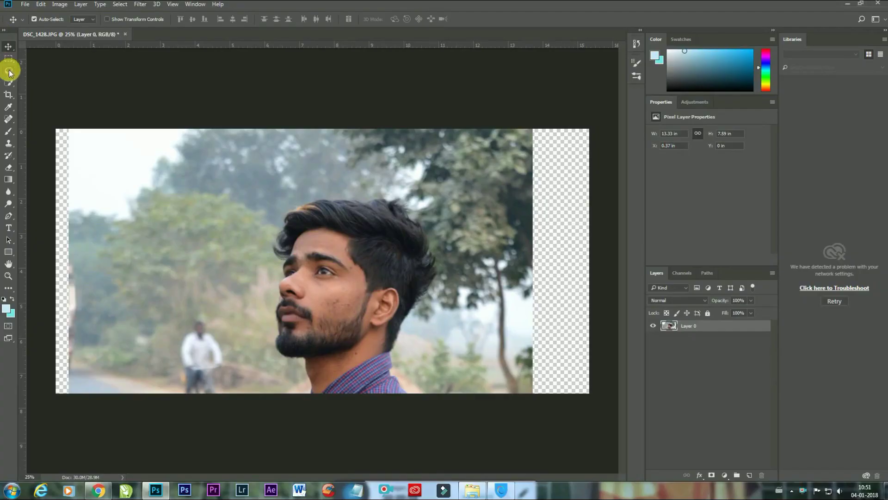
# Step: Quick-select the man's head, beard, neck and shirt, trim the hair edges, and add a layer mask
pyautogui.click(8, 82)
pyautogui.moveTo(306, 229); pyautogui.dragTo(351, 221)
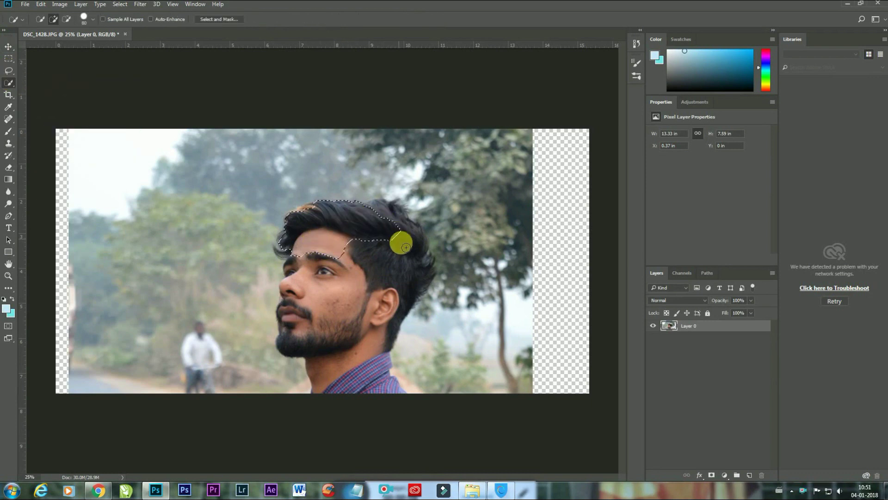
pyautogui.moveTo(405, 247); pyautogui.dragTo(384, 386)
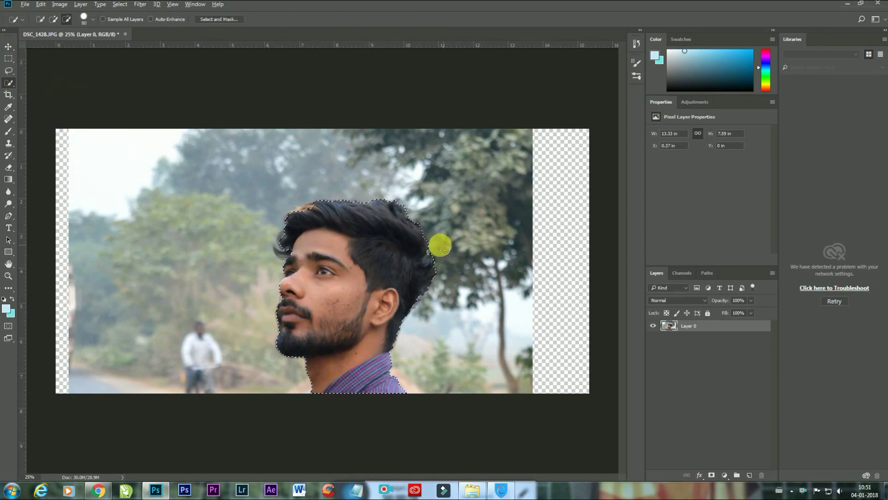
pyautogui.moveTo(444, 250); pyautogui.dragTo(442, 278)
pyautogui.moveTo(267, 228); pyautogui.dragTo(269, 247)
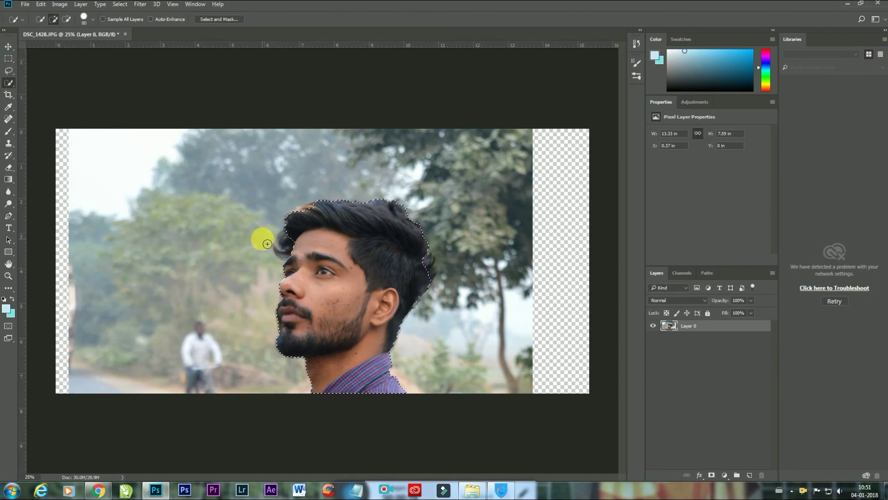
pyautogui.click(712, 475)
pyautogui.hotkey('ctrl', '+')
pyautogui.hotkey('ctrl', '+')
pyautogui.hotkey('ctrl', '+')
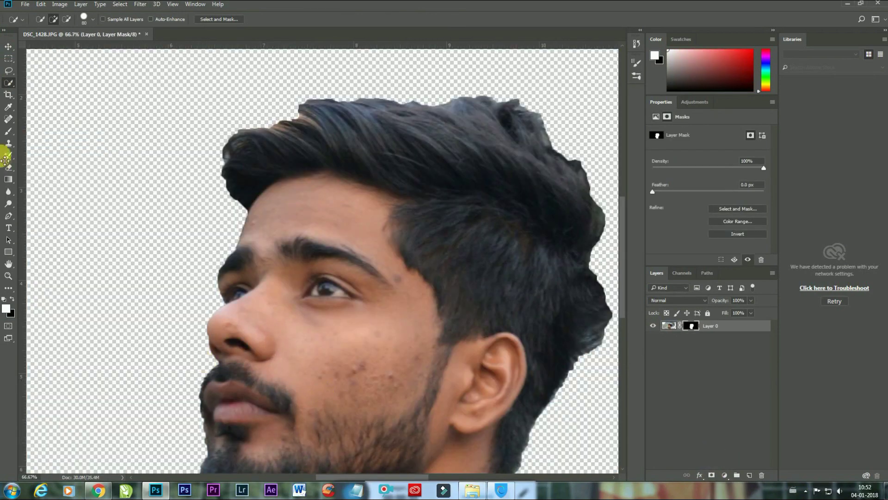
# Step: Brush on the mask to clean the cutout edges around the nose, lips and beard
pyautogui.press('b')
pyautogui.hotkey('ctrl', '+')
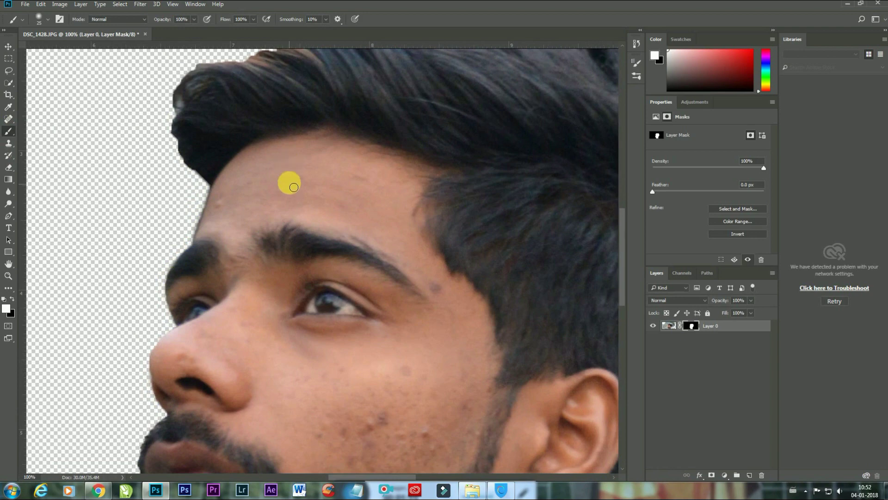
pyautogui.moveTo(268, 367); pyautogui.dragTo(347, 155)
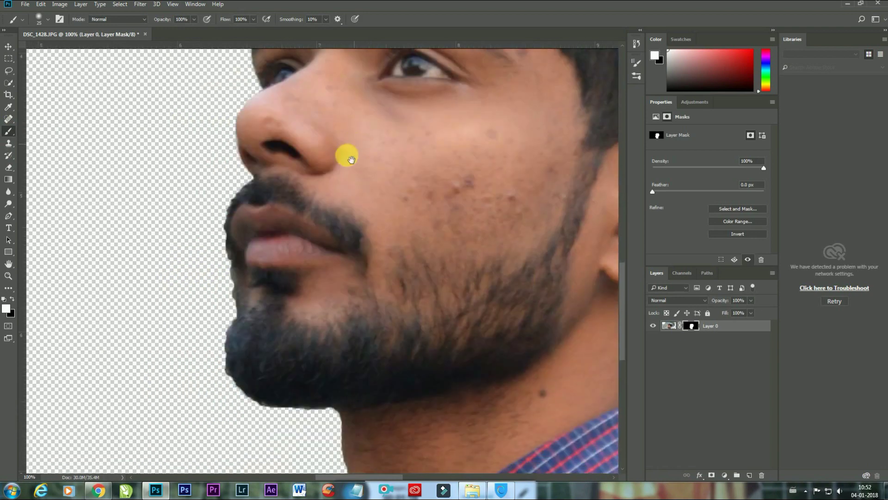
pyautogui.scroll(-2, 235, 269)
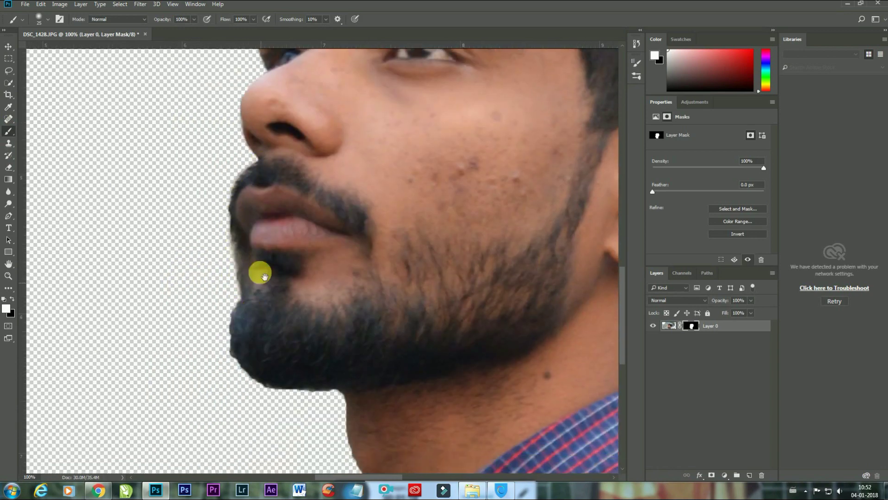
pyautogui.scroll(-2, 258, 272)
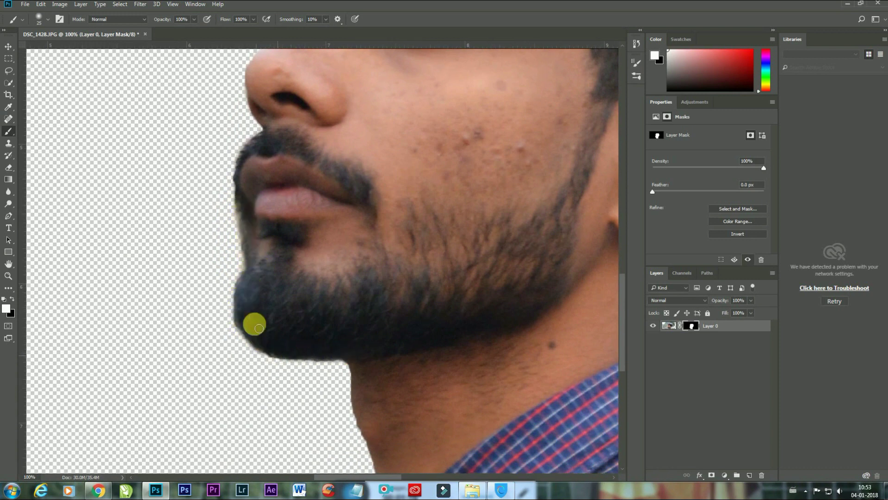
pyautogui.scroll(-5, 259, 328)
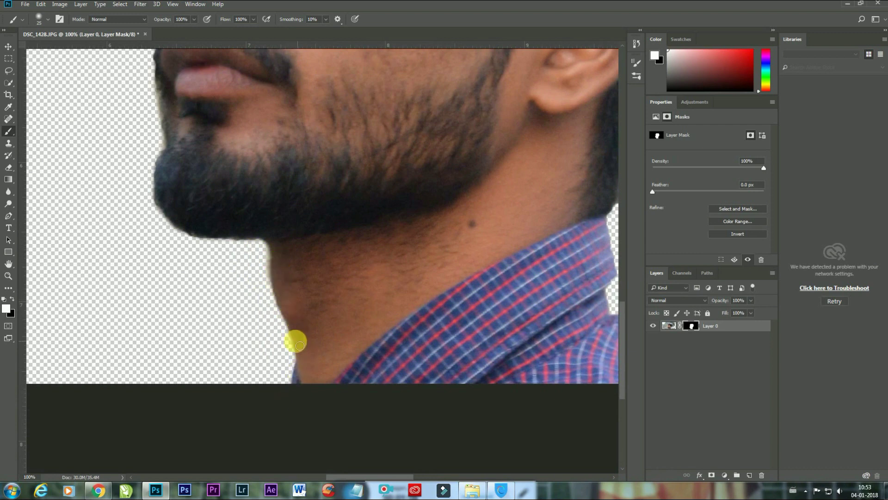
# Step: Paint white on the mask to restore and tidy the ear and hair edges
pyautogui.press('x')
pyautogui.hscroll(6, 254, 284)
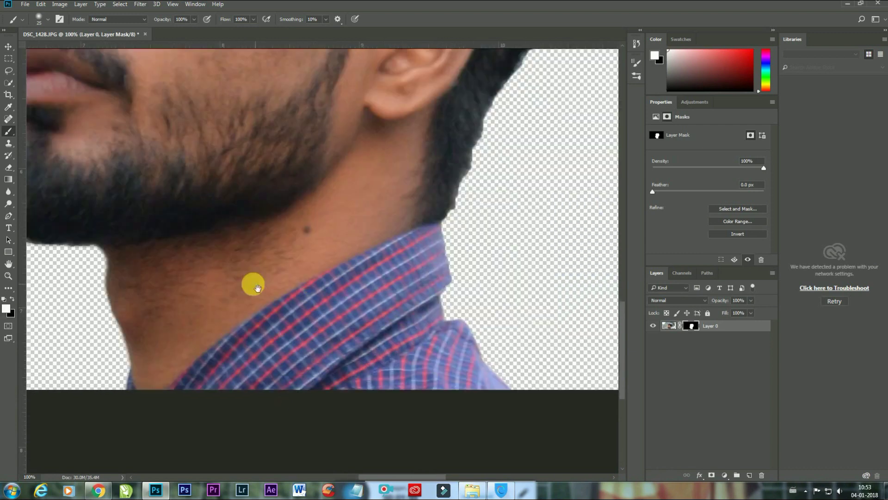
pyautogui.hscroll(3, 254, 284)
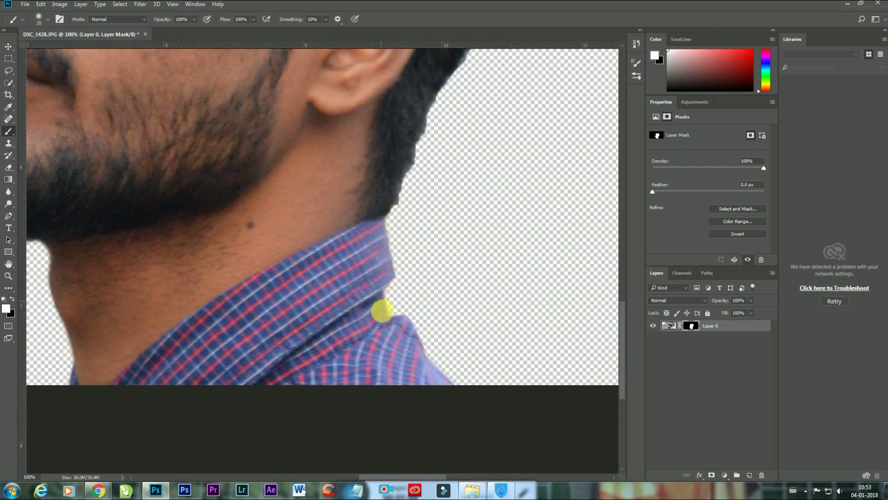
pyautogui.scroll(5, 340, 346)
pyautogui.hscroll(2, 340, 346)
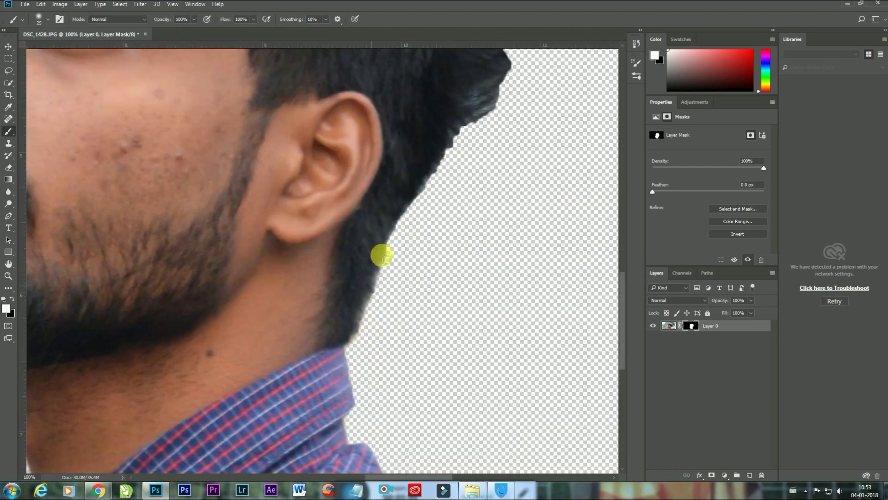
pyautogui.moveTo(390, 234); pyautogui.dragTo(327, 298)
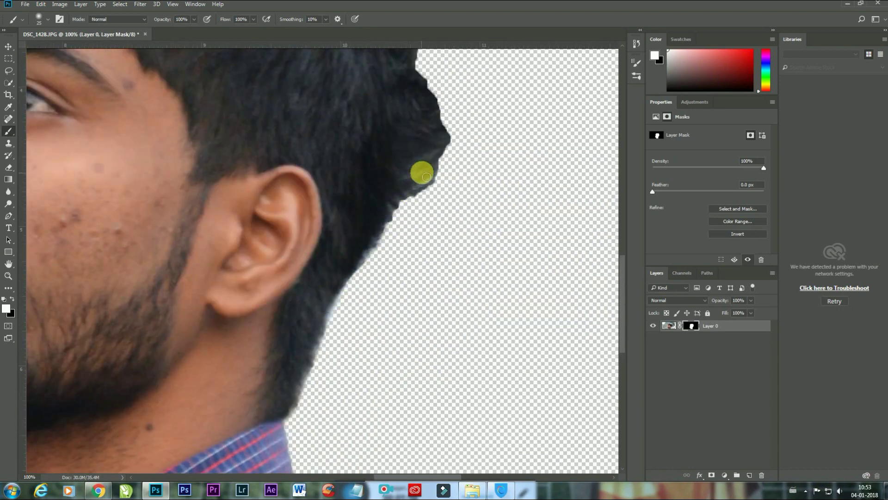
pyautogui.scroll(4, 426, 177)
pyautogui.scroll(7, 387, 192)
pyautogui.hscroll(-9, 240, 131)
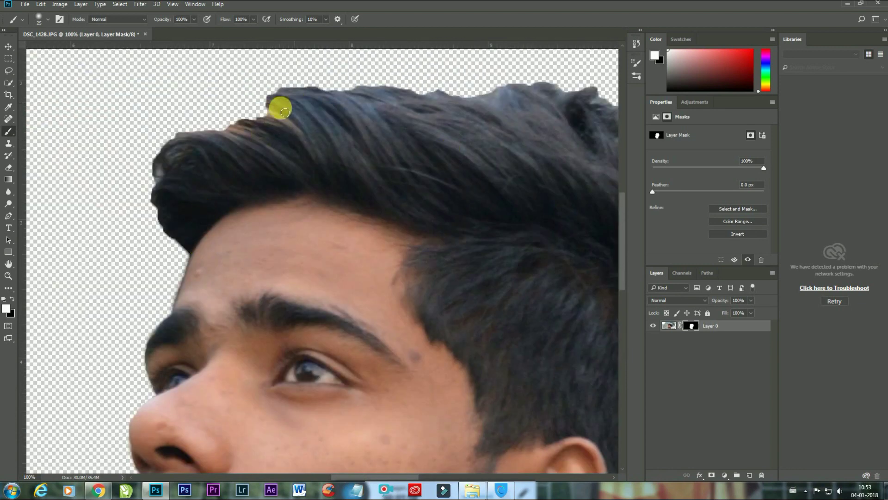
pyautogui.hscroll(3, 370, 130)
pyautogui.scroll(1, 370, 130)
pyautogui.hscroll(1, 328, 148)
pyautogui.scroll(1, 328, 148)
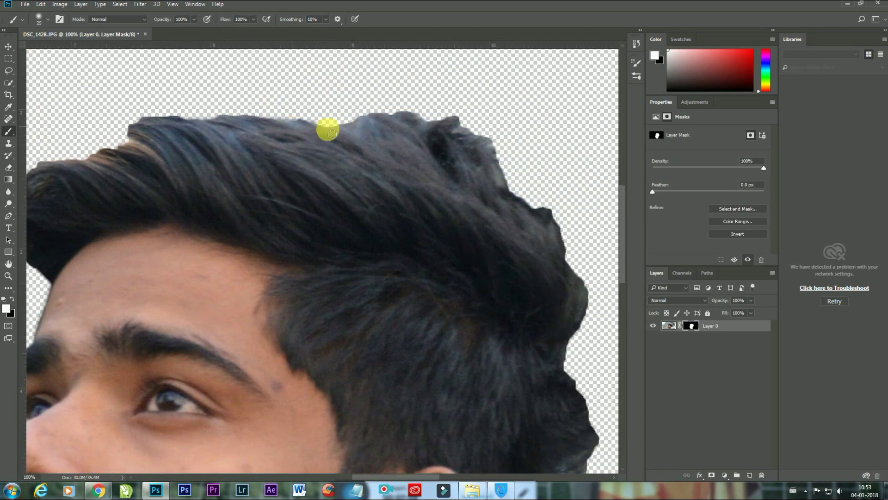
pyautogui.scroll(-2, 462, 171)
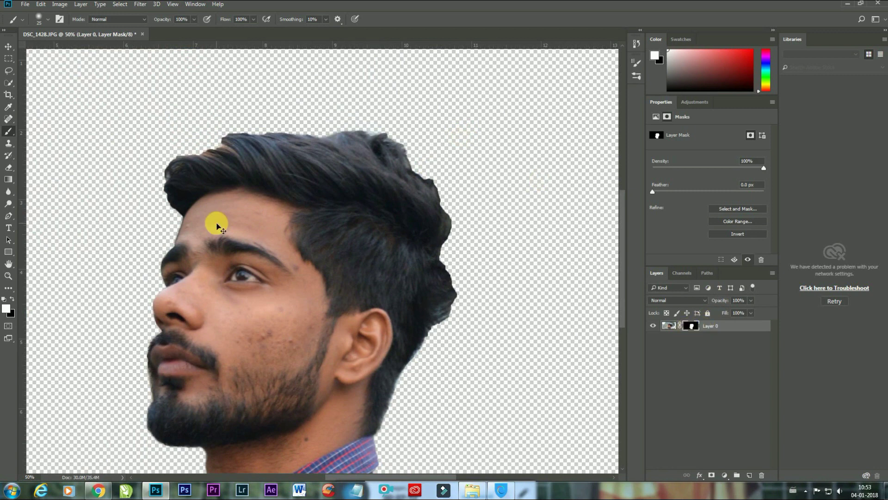
pyautogui.scroll(1, 214, 222)
# Step: Apply the layer mask permanently and set up the Smudge tool at 78% strength
pyautogui.rightClick(691, 326)
pyautogui.click(709, 347)
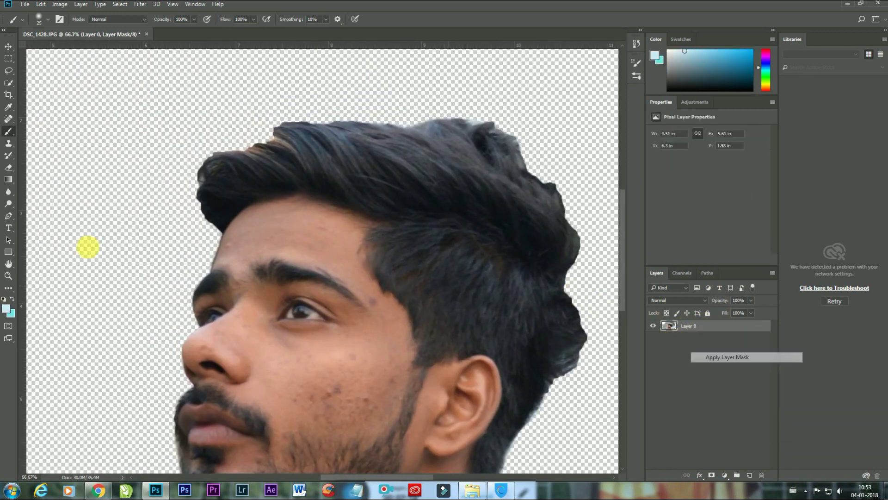
pyautogui.rightClick(9, 191)
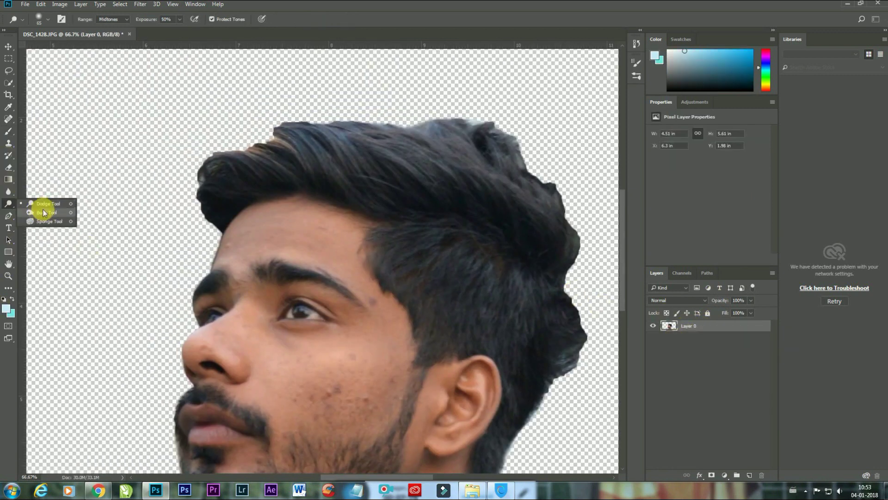
pyautogui.click(47, 200)
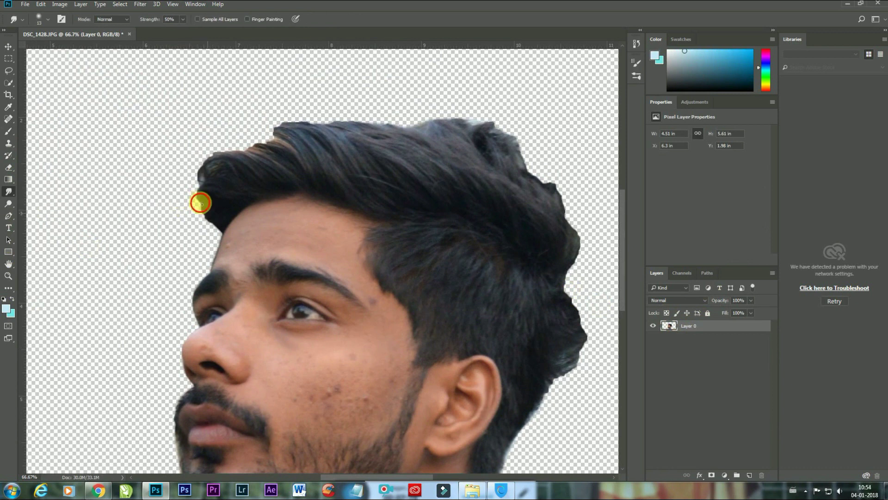
pyautogui.click(48, 18)
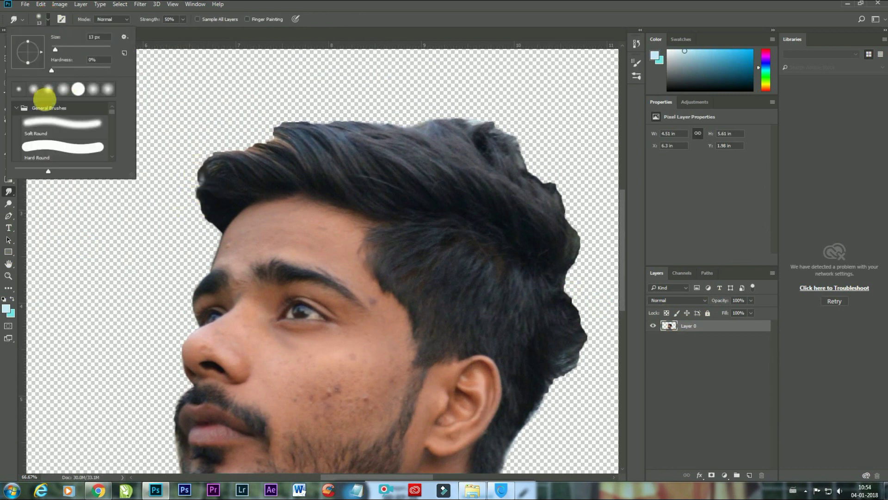
pyautogui.scroll(-5, 70, 125)
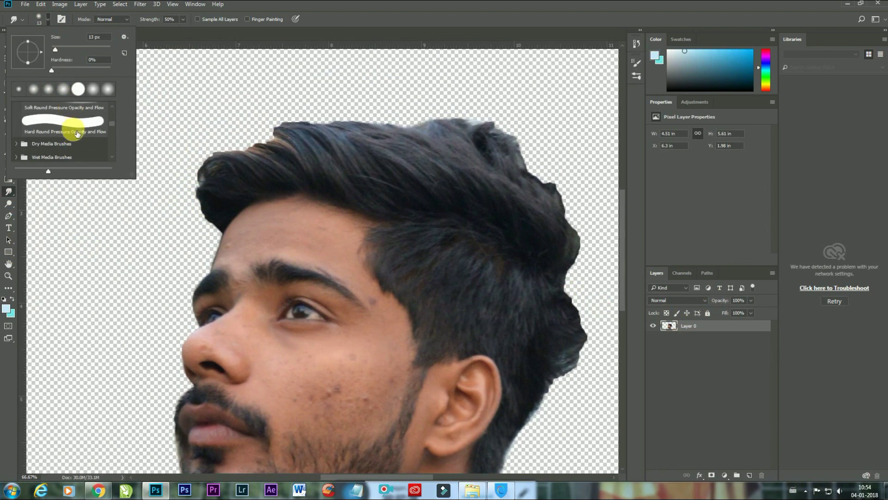
pyautogui.press('b')
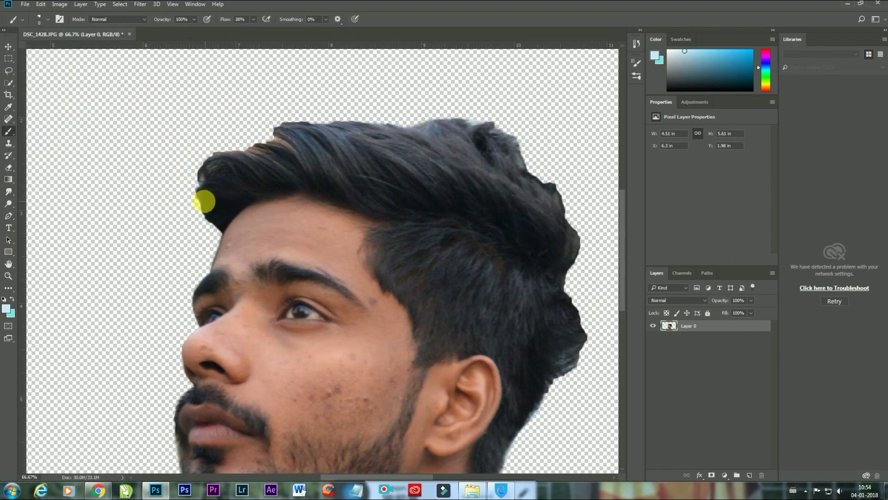
pyautogui.click(48, 19)
pyautogui.press('r')
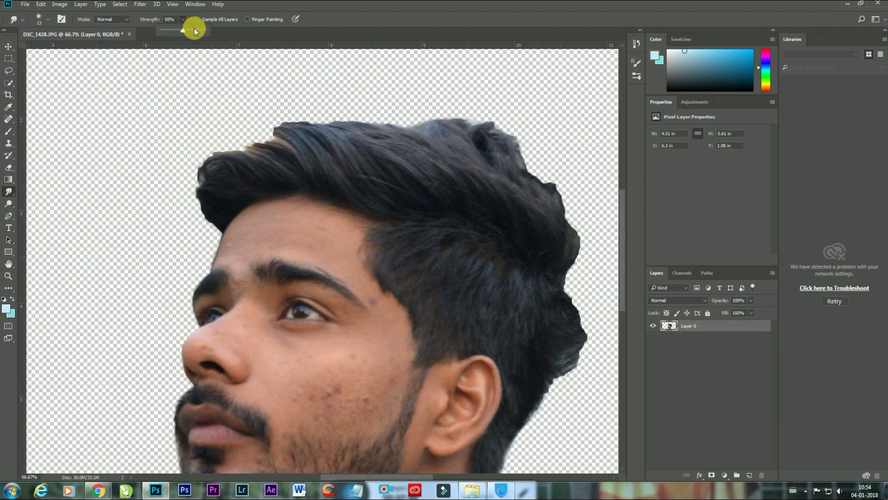
pyautogui.click(194, 30)
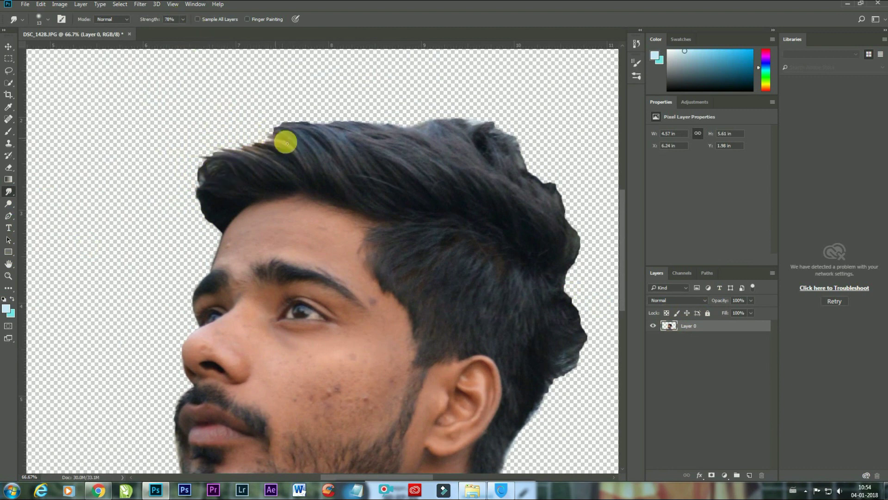
# Step: Smudge the upper-left and top hair edges into upward spiky strands
pyautogui.moveTo(280, 148)
pyautogui.mouseDown()
pyautogui.moveTo(294, 123)
pyautogui.moveTo(341, 131)
pyautogui.moveTo(226, 110)
pyautogui.mouseUp()
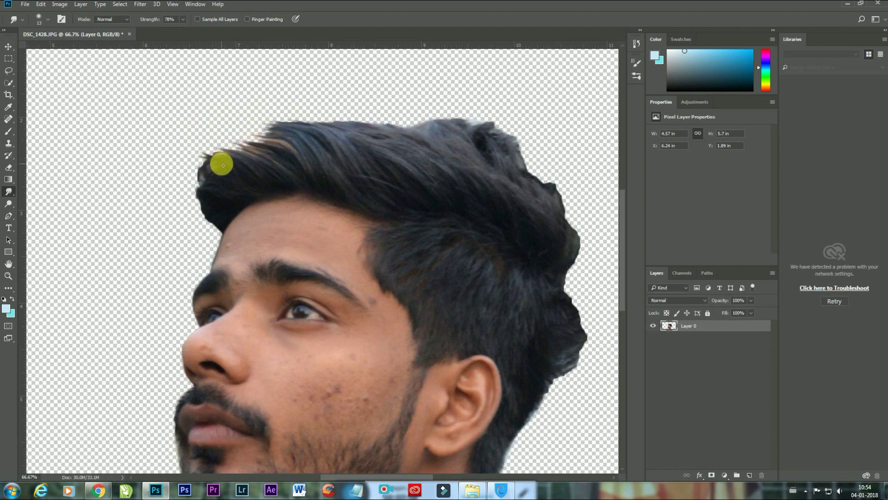
pyautogui.moveTo(191, 179)
pyautogui.mouseDown()
pyautogui.moveTo(216, 189)
pyautogui.moveTo(252, 164)
pyautogui.moveTo(214, 118)
pyautogui.moveTo(278, 151)
pyautogui.moveTo(294, 139)
pyautogui.moveTo(341, 134)
pyautogui.mouseUp()
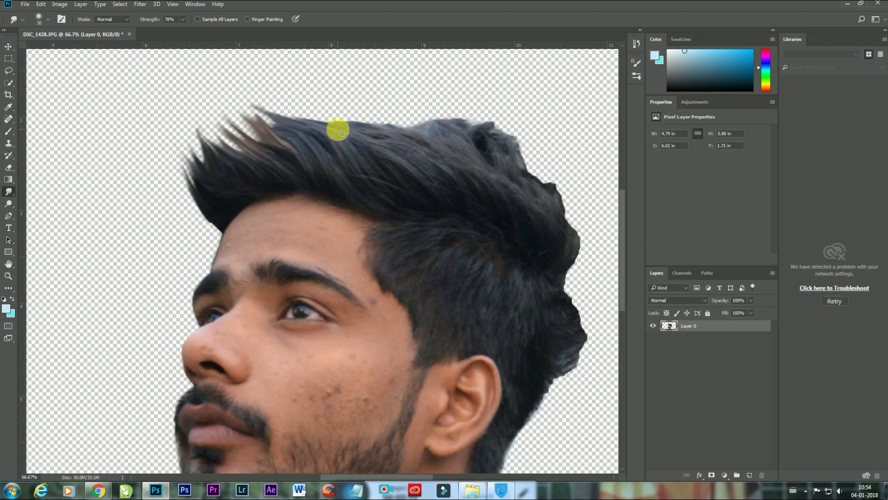
pyautogui.moveTo(305, 111); pyautogui.dragTo(319, 108)
pyautogui.moveTo(377, 114)
pyautogui.mouseDown()
pyautogui.moveTo(497, 133)
pyautogui.moveTo(412, 162)
pyautogui.mouseUp()
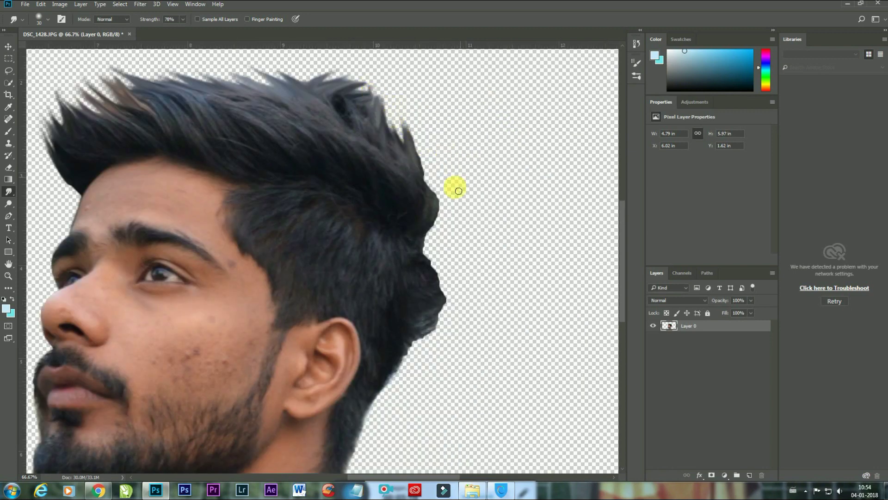
# Step: Smudge the right-side hair edge outward into strands
pyautogui.scroll(-3, 377, 312)
pyautogui.hscroll(2, 393, 264)
pyautogui.moveTo(393, 264); pyautogui.dragTo(403, 172)
pyautogui.scroll(3, 399, 199)
pyautogui.moveTo(395, 228)
pyautogui.mouseDown()
pyautogui.moveTo(395, 184)
pyautogui.moveTo(369, 106)
pyautogui.moveTo(383, 163)
pyautogui.moveTo(408, 126)
pyautogui.mouseUp()
pyautogui.scroll(-3, 393, 153)
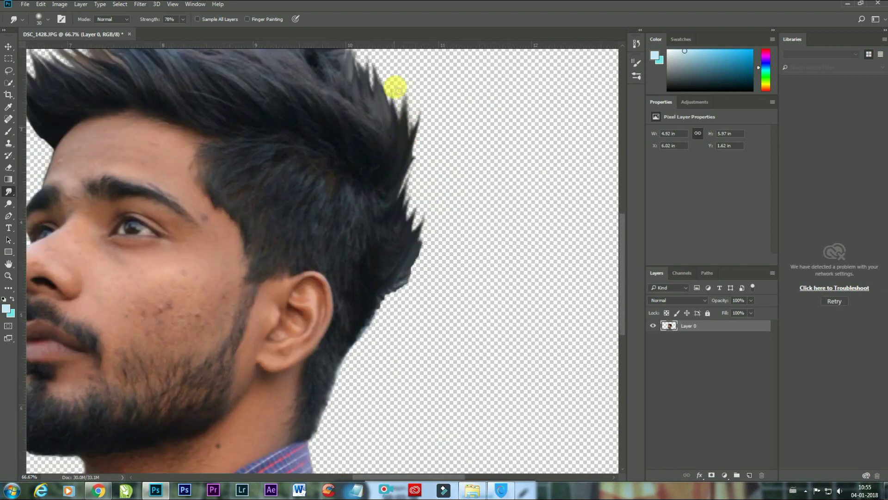
pyautogui.scroll(-3, 403, 155)
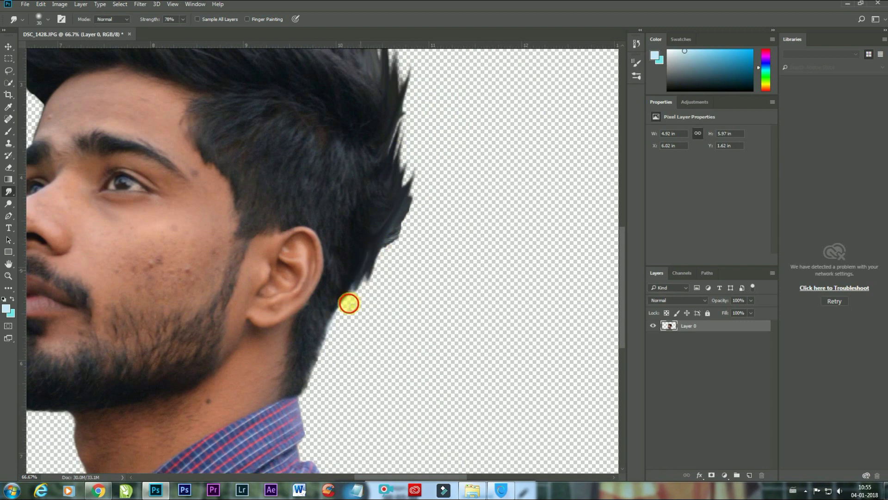
pyautogui.scroll(-1, 345, 308)
pyautogui.scroll(-1, 345, 307)
pyautogui.scroll(-1, 345, 308)
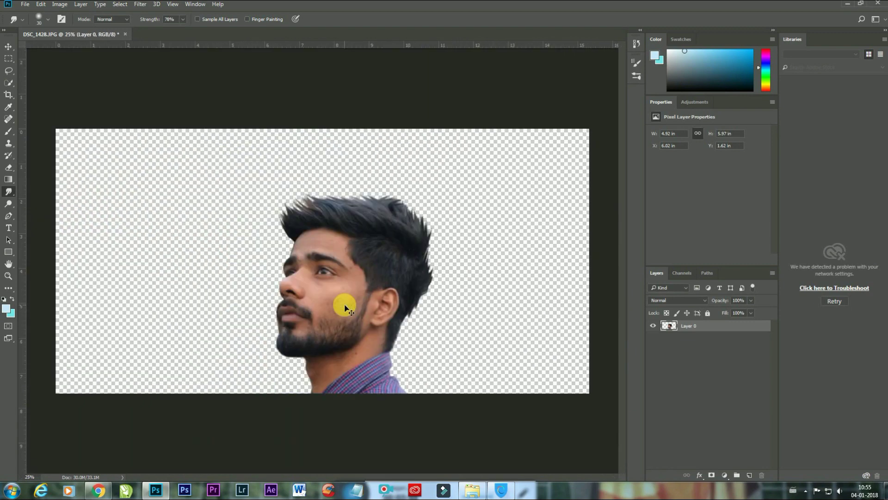
pyautogui.scroll(-1, 345, 307)
pyautogui.scroll(1, 345, 308)
pyautogui.scroll(1, 345, 308)
pyautogui.scroll(-1, 345, 307)
# Step: Desaturate the portrait to grayscale via Image > Adjustments > Desaturate
pyautogui.click(8, 46)
pyautogui.click(60, 4)
pyautogui.moveTo(74, 28)
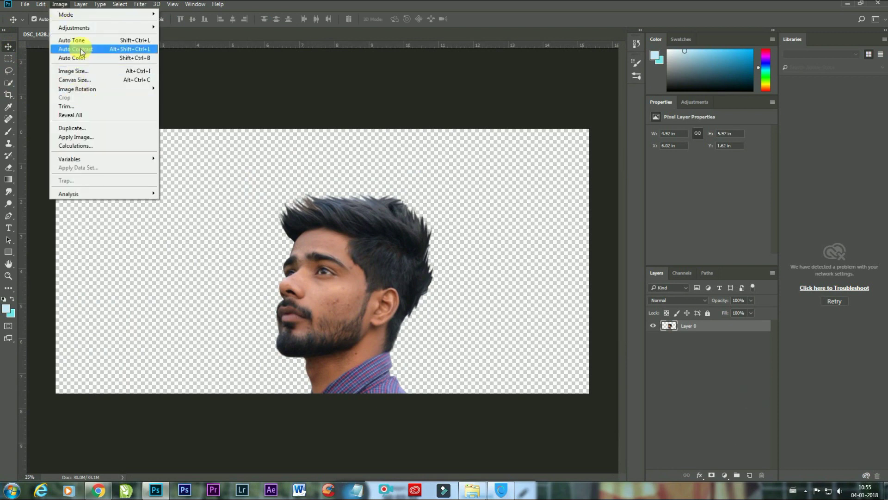
pyautogui.click(177, 204)
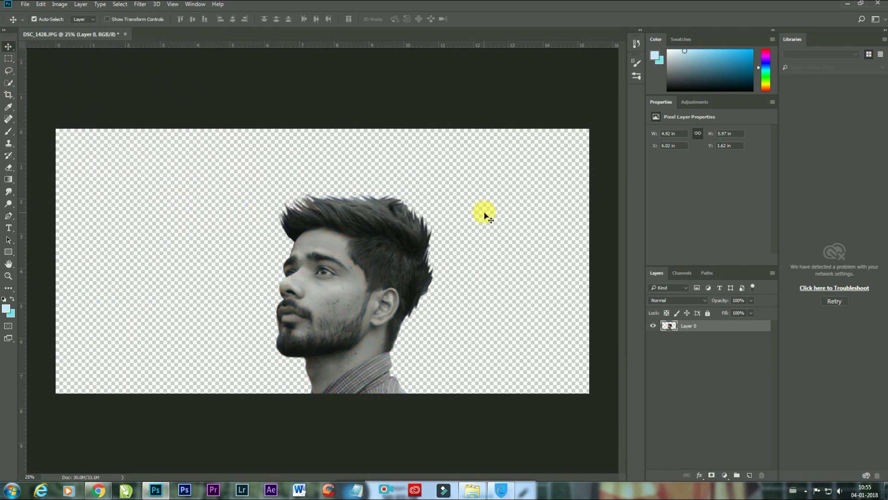
# Step: Open in_the_high_mountains_by_fel_x.jpg in Photoshop as a second document
pyautogui.click(847, 6)
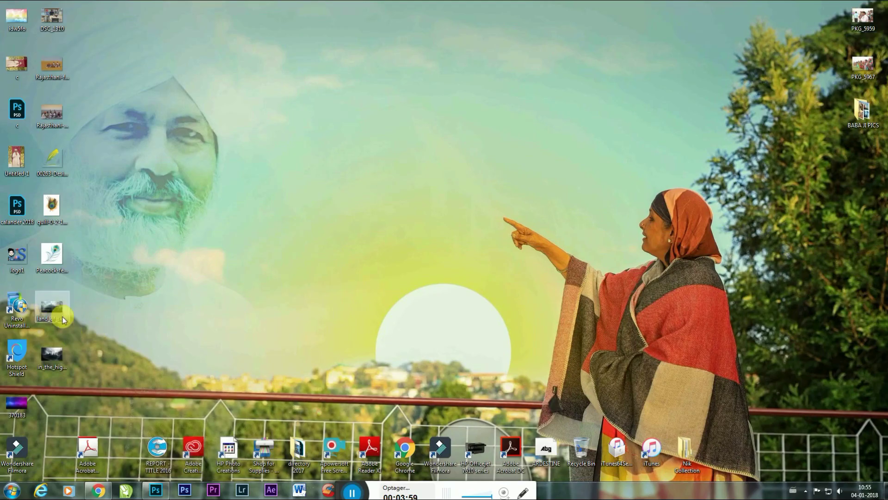
pyautogui.rightClick(57, 353)
pyautogui.moveTo(86, 188)
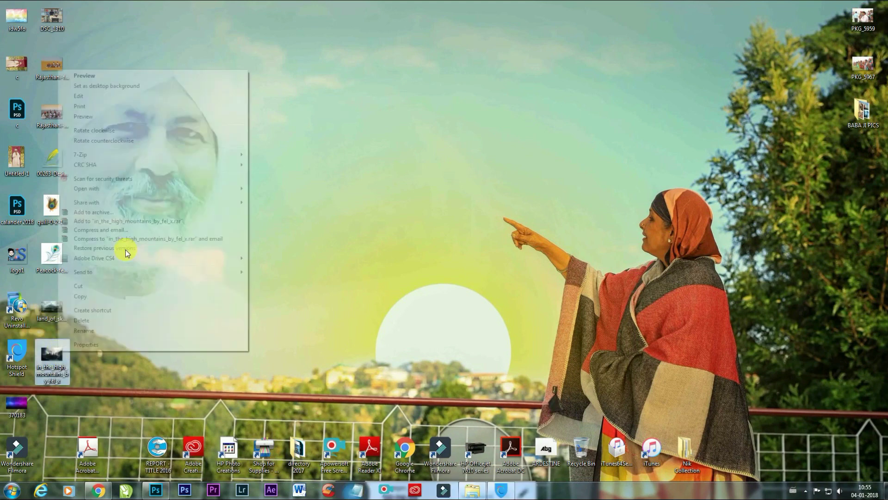
pyautogui.click(281, 199)
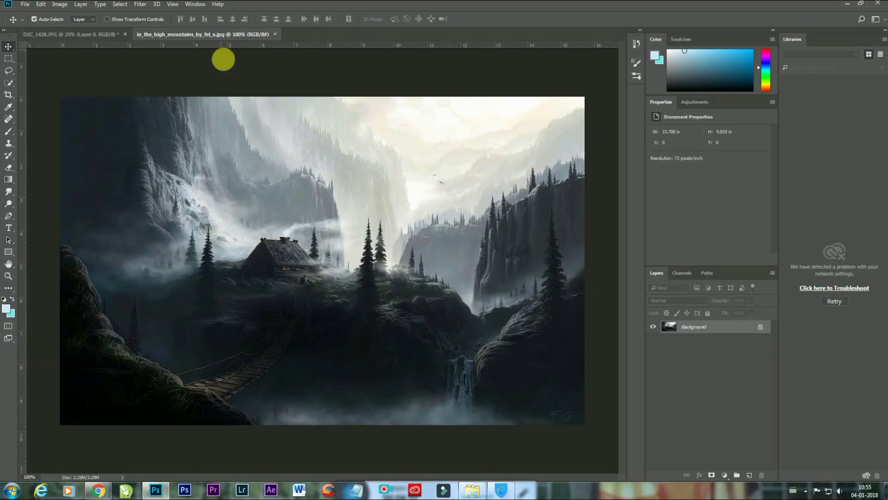
# Step: Drag the mountains image into the portrait document and scale it up
pyautogui.moveTo(204, 34); pyautogui.dragTo(139, 249)
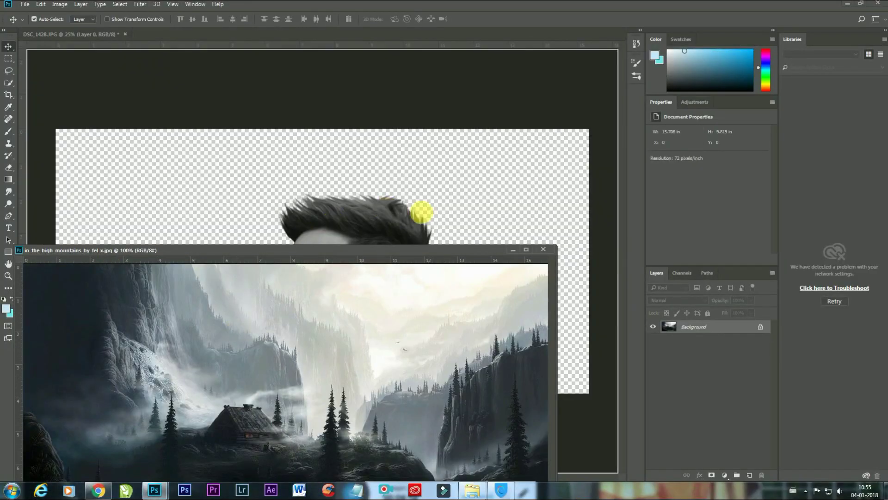
pyautogui.moveTo(235, 332)
pyautogui.mouseDown()
pyautogui.moveTo(452, 240)
pyautogui.moveTo(307, 222)
pyautogui.mouseUp()
pyautogui.hotkey('ctrl', 't')
pyautogui.moveTo(357, 271)
pyautogui.mouseDown()
pyautogui.moveTo(487, 363)
pyautogui.moveTo(478, 354)
pyautogui.mouseUp()
pyautogui.press('Return')
# Step: Set the mountain layer to 71% opacity and position it over the man's head
pyautogui.click(734, 311)
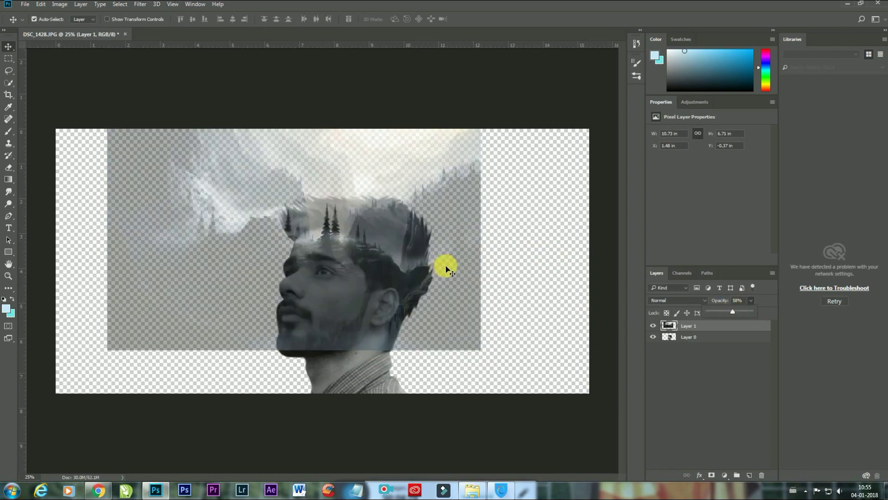
pyautogui.moveTo(447, 271); pyautogui.dragTo(385, 291)
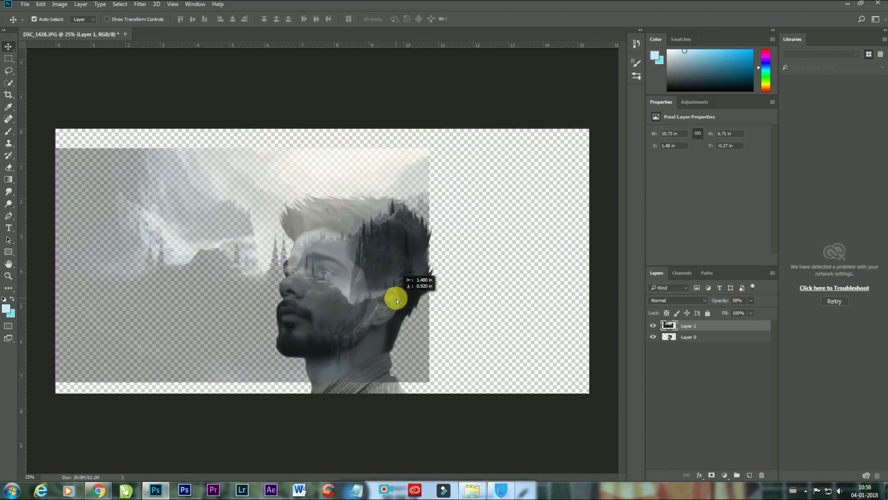
pyautogui.moveTo(385, 291); pyautogui.dragTo(396, 303)
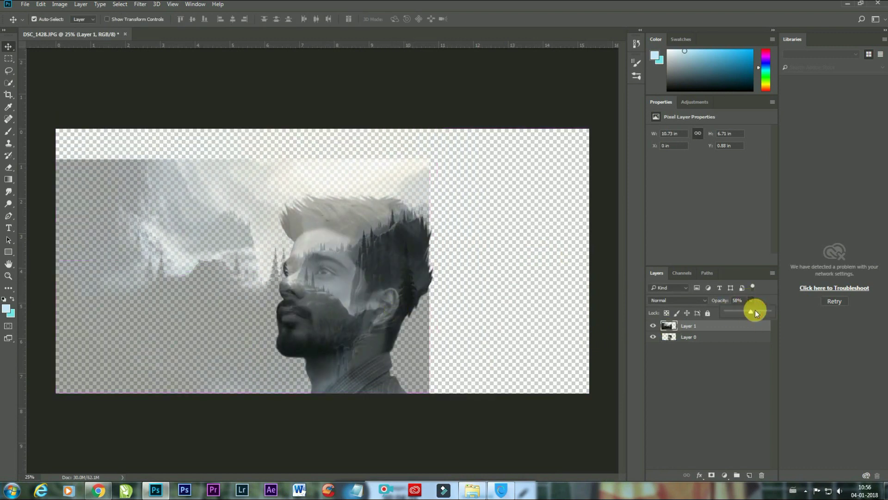
pyautogui.moveTo(754, 310); pyautogui.dragTo(759, 309)
pyautogui.moveTo(423, 345); pyautogui.dragTo(431, 336)
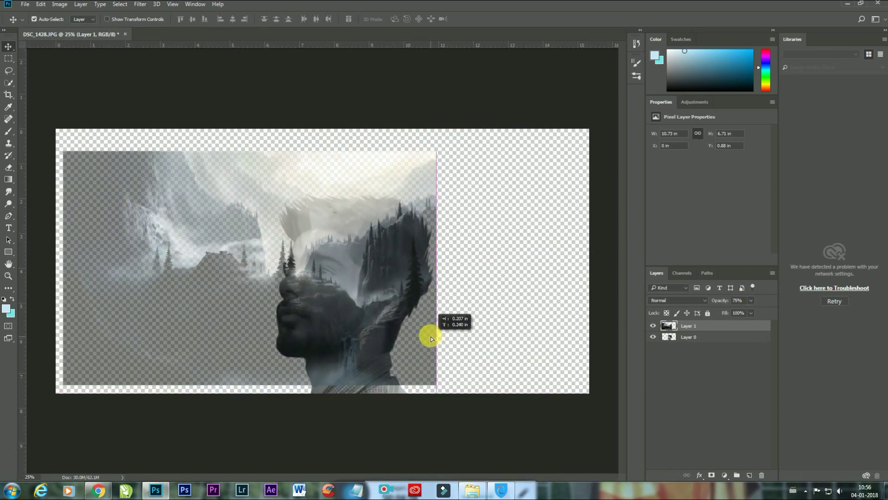
pyautogui.moveTo(431, 337); pyautogui.dragTo(411, 299)
pyautogui.moveTo(738, 309); pyautogui.dragTo(734, 310)
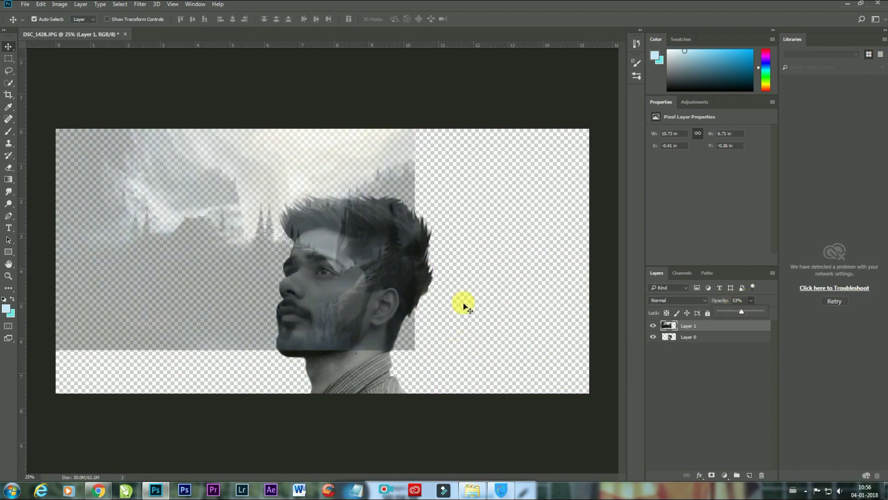
pyautogui.moveTo(391, 310)
pyautogui.mouseDown()
pyautogui.moveTo(381, 310)
pyautogui.moveTo(417, 328)
pyautogui.mouseUp()
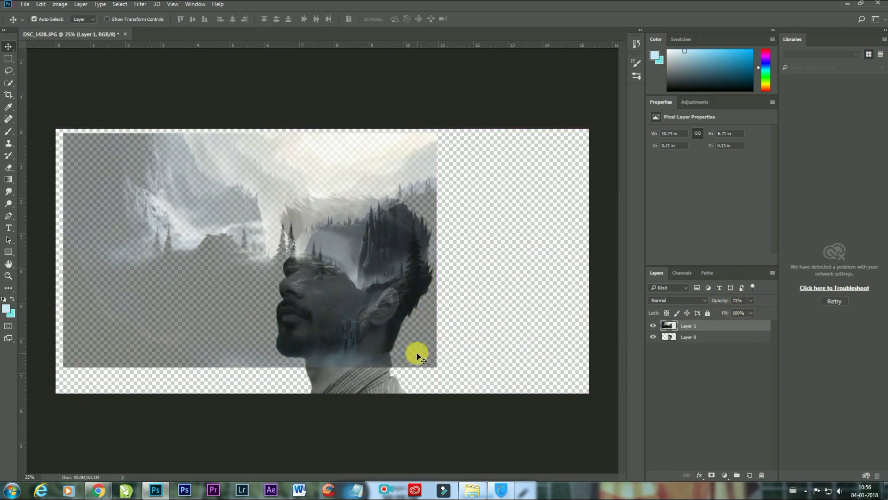
pyautogui.hotkey('ctrl', 't')
# Step: Enlarge the mountain layer to about 112% and reposition it over the head
pyautogui.moveTo(437, 133); pyautogui.dragTo(481, 126)
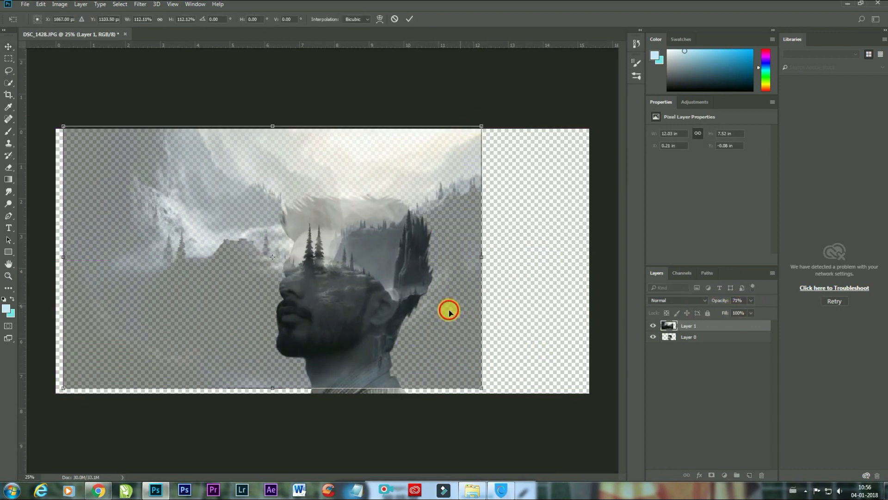
pyautogui.moveTo(449, 312); pyautogui.dragTo(445, 288)
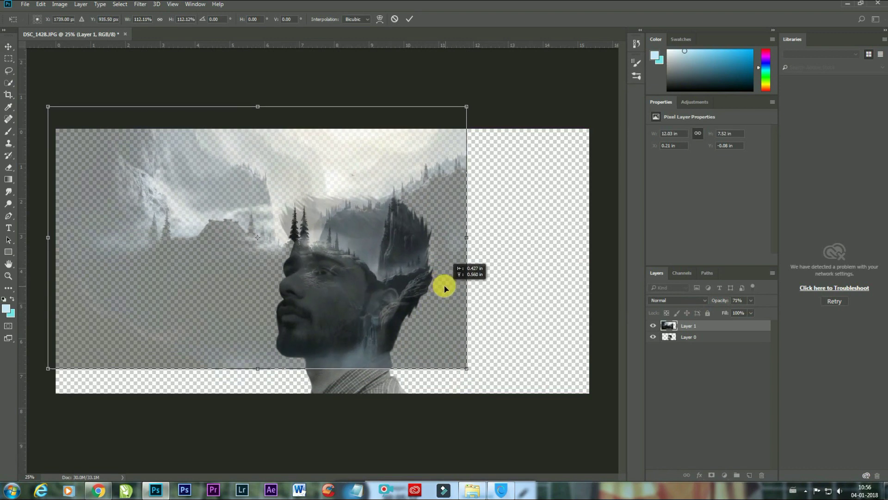
pyautogui.moveTo(445, 289)
pyautogui.mouseDown()
pyautogui.moveTo(430, 302)
pyautogui.moveTo(411, 278)
pyautogui.moveTo(423, 298)
pyautogui.moveTo(440, 298)
pyautogui.mouseUp()
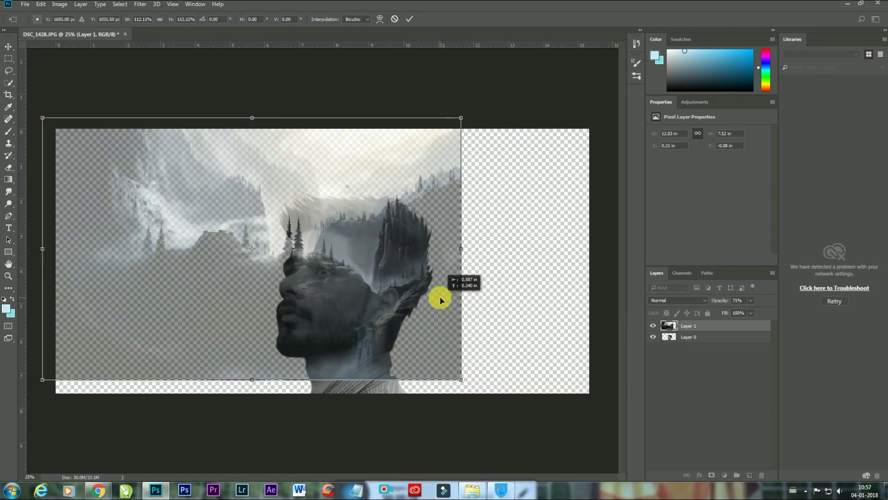
# Step: Marquee the lower strip of the mountain layer and stretch it down to the canvas bottom
pyautogui.click(8, 58)
pyautogui.moveTo(49, 347); pyautogui.dragTo(570, 458)
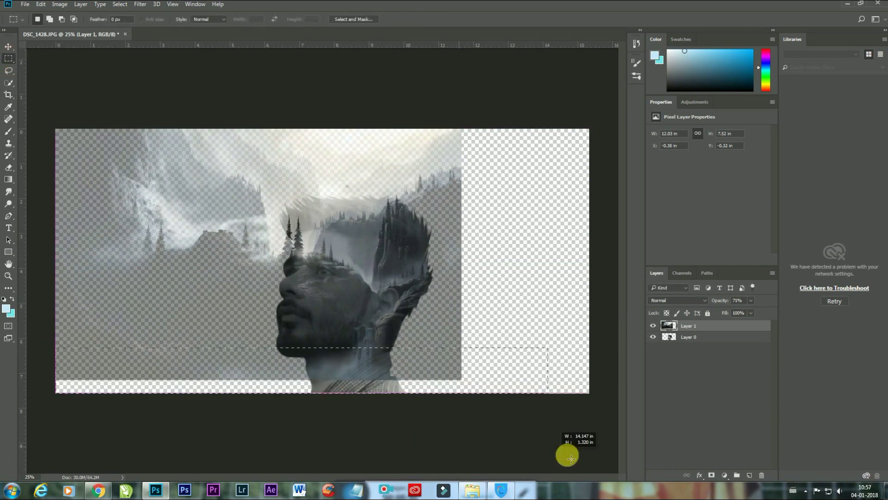
pyautogui.hotkey('ctrl', 't')
pyautogui.moveTo(311, 394); pyautogui.dragTo(315, 426)
pyautogui.press('Return')
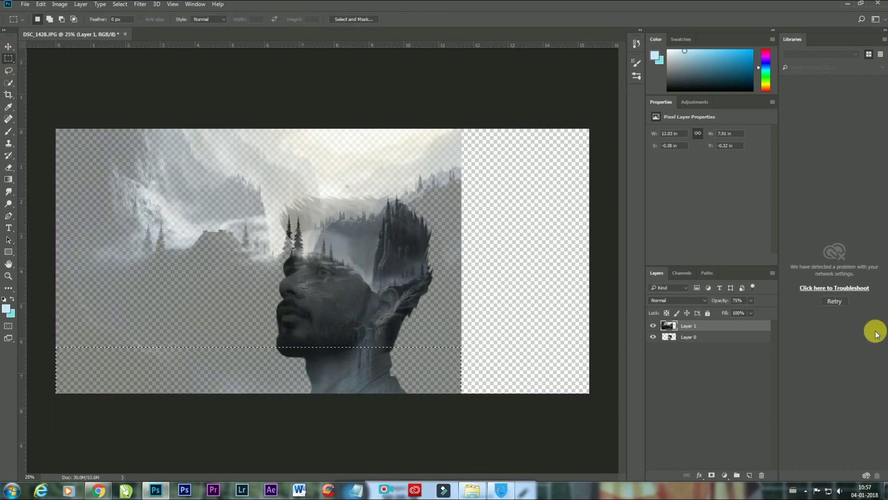
# Step: Set the mountain layer to 100% opacity and load the man's silhouette selection from Layer 0
pyautogui.moveTo(750, 301); pyautogui.dragTo(792, 313)
pyautogui.press('v')
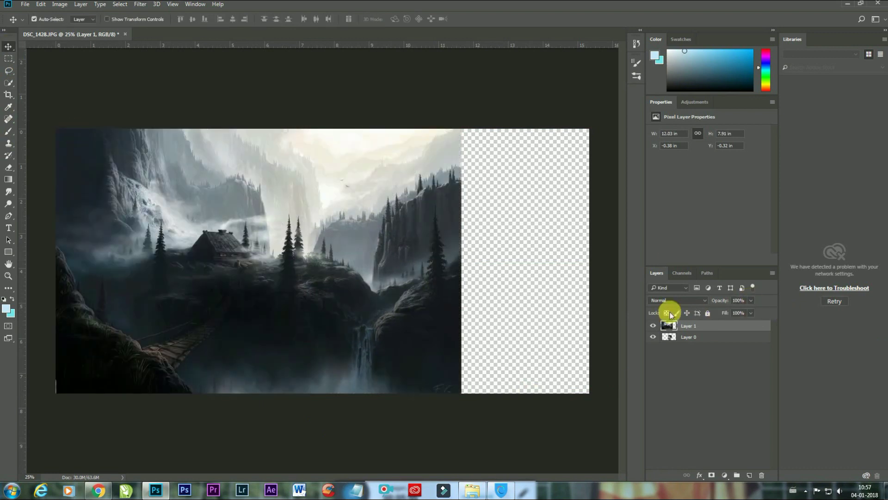
pyautogui.keyDown('ctrl'); pyautogui.click(669, 337); pyautogui.keyUp('ctrl')
pyautogui.click(711, 473)
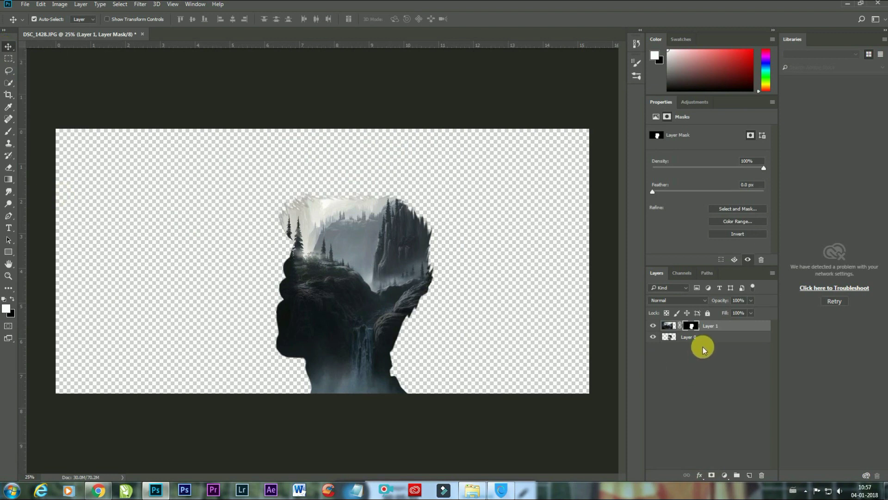
pyautogui.hotkey('ctrl', '+')
pyautogui.moveTo(373, 264); pyautogui.dragTo(383, 202)
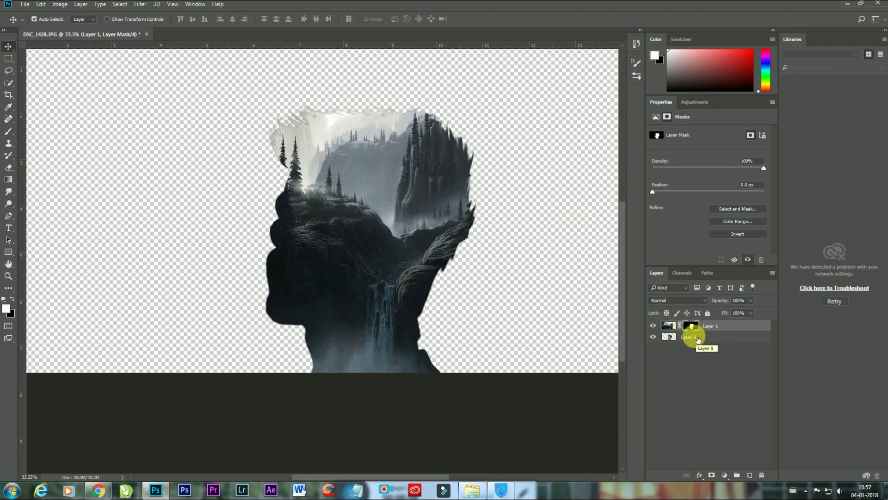
pyautogui.click(853, 6)
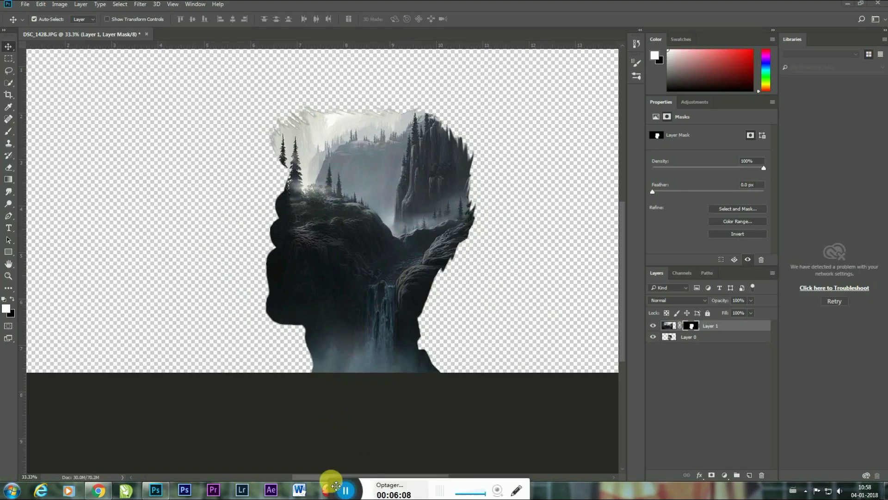
# Step: Duplicate Layer 0, move the copy above Layer 1, set it to Lighten, and add a mask
pyautogui.click(691, 337)
pyautogui.rightClick(692, 336)
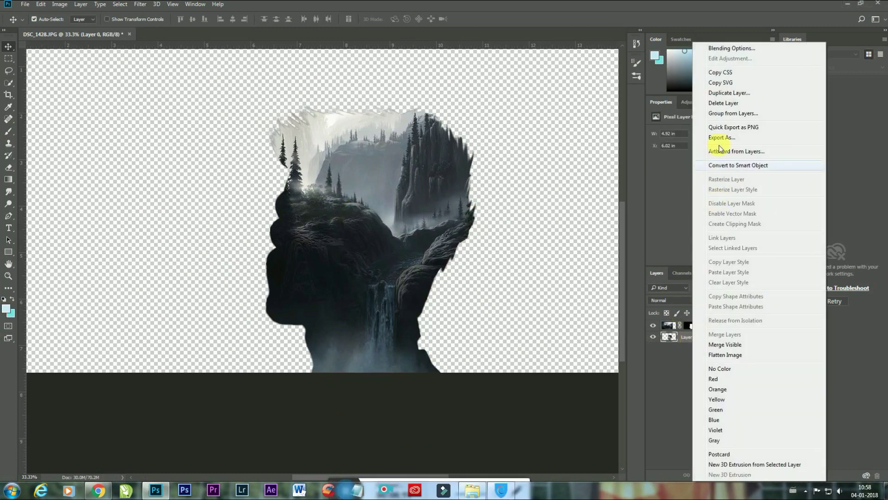
pyautogui.click(728, 93)
pyautogui.click(526, 147)
pyautogui.moveTo(711, 339); pyautogui.dragTo(712, 325)
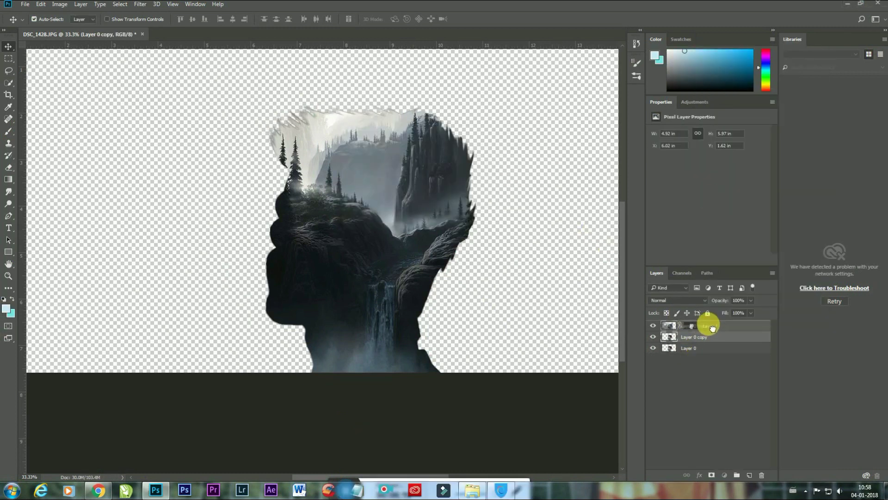
pyautogui.click(681, 301)
pyautogui.click(659, 360)
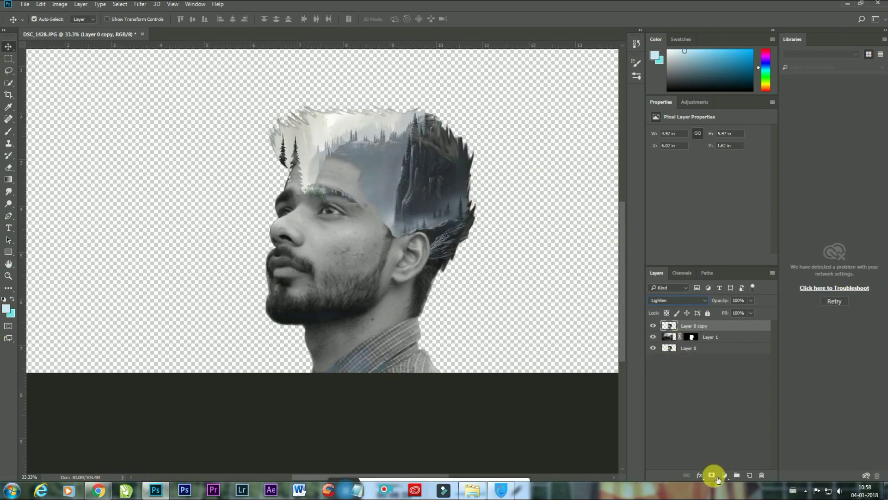
pyautogui.click(713, 476)
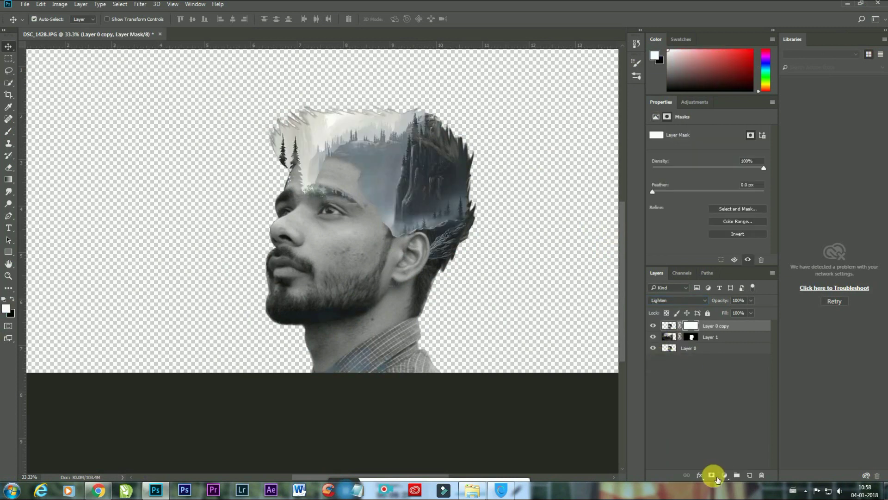
# Step: Set the Brush tool to a 600 px tip with 15% spacing via Brush Settings
pyautogui.click(7, 132)
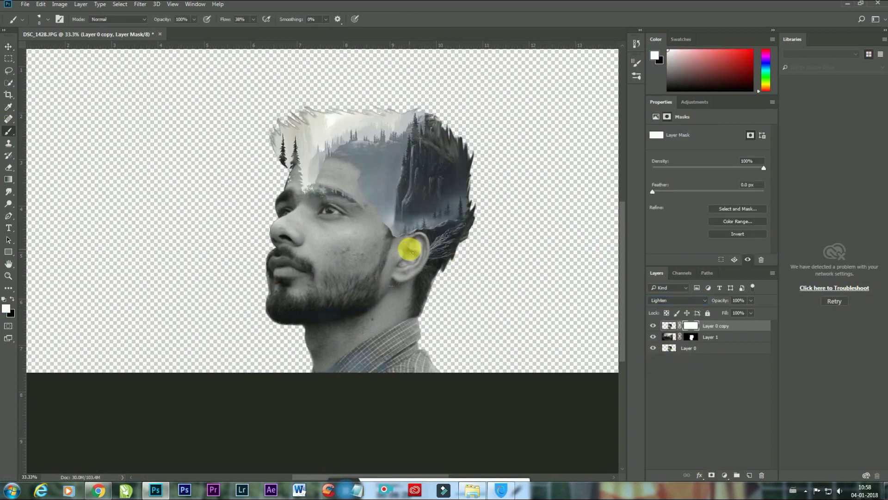
pyautogui.click(40, 18)
pyautogui.press('r')
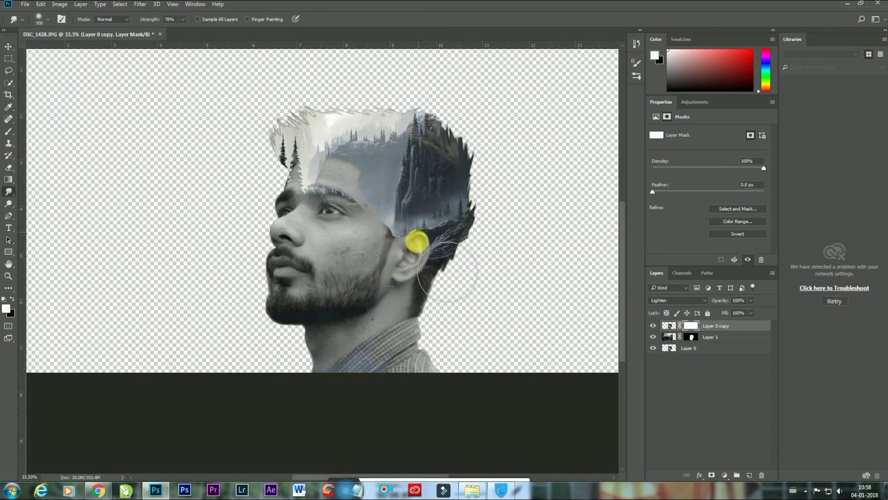
pyautogui.click(39, 18)
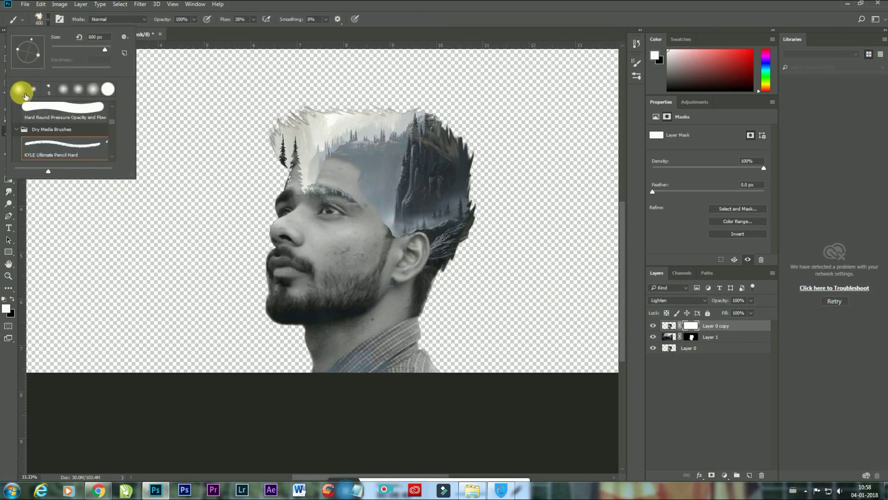
pyautogui.click(62, 19)
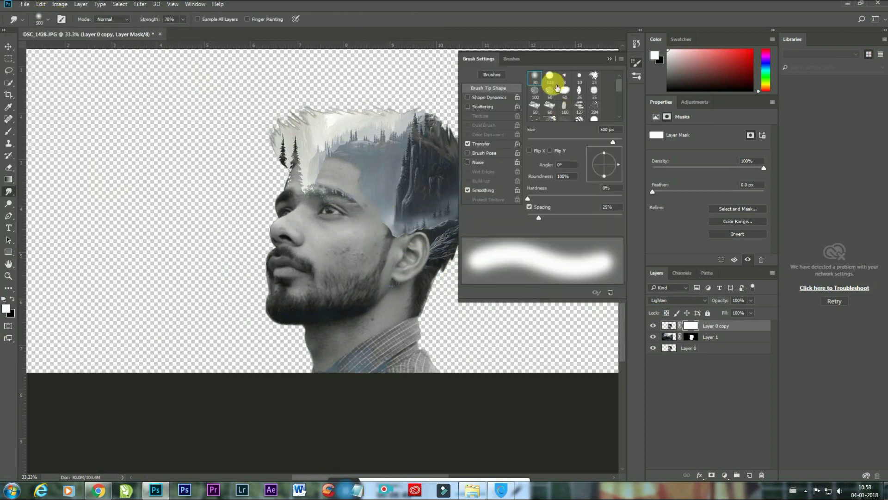
pyautogui.click(535, 78)
pyautogui.click(10, 130)
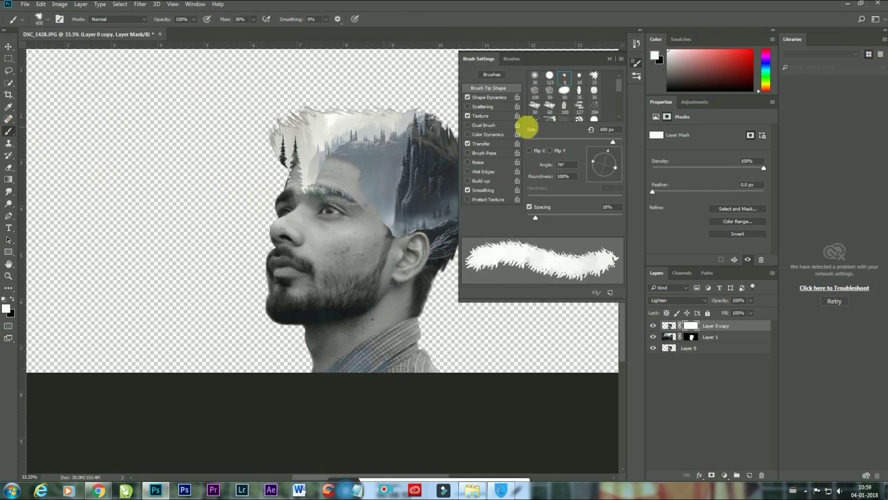
pyautogui.click(637, 62)
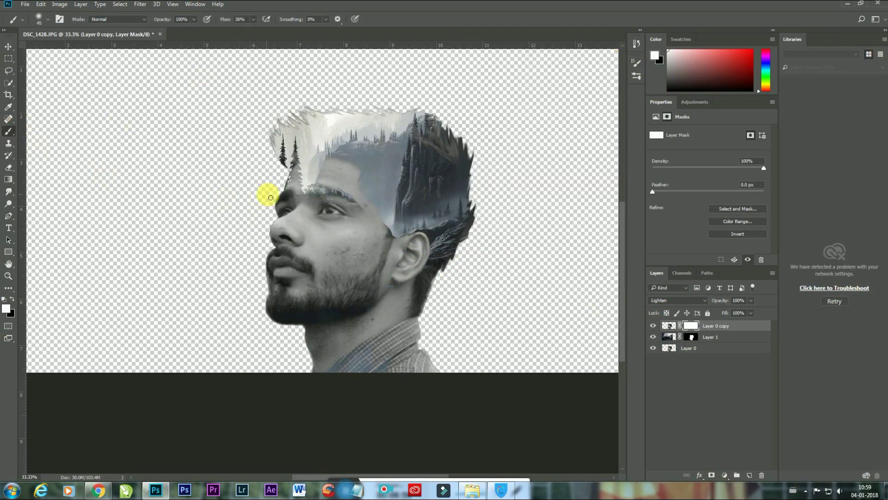
# Step: Paint black at size 500 and 40% opacity to fade the ear, neck and jaw
pyautogui.moveTo(432, 267)
pyautogui.mouseDown()
pyautogui.moveTo(391, 374)
pyautogui.moveTo(411, 375)
pyautogui.moveTo(418, 407)
pyautogui.moveTo(458, 311)
pyautogui.moveTo(468, 215)
pyautogui.moveTo(450, 246)
pyautogui.moveTo(428, 220)
pyautogui.moveTo(415, 289)
pyautogui.moveTo(444, 229)
pyautogui.moveTo(440, 208)
pyautogui.moveTo(397, 228)
pyautogui.moveTo(361, 291)
pyautogui.moveTo(350, 353)
pyautogui.moveTo(357, 367)
pyautogui.moveTo(329, 323)
pyautogui.mouseUp()
pyautogui.press('x')
pyautogui.press(']')
pyautogui.press(']')
pyautogui.press('5')
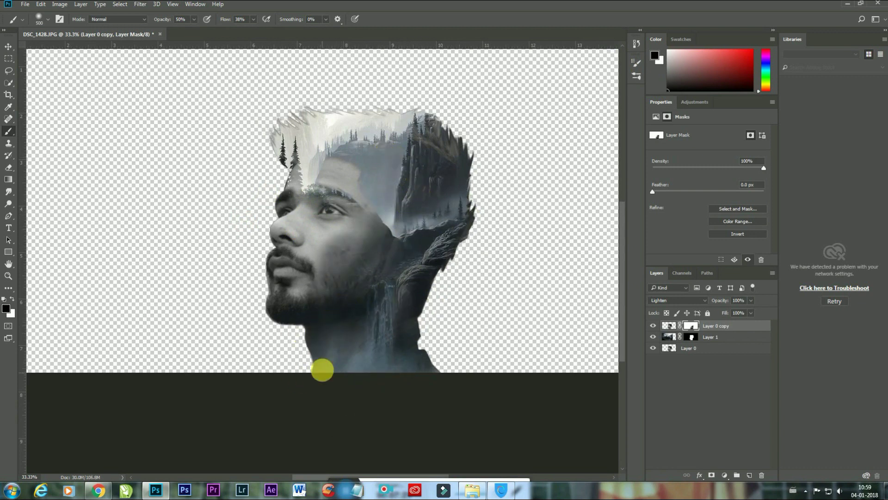
pyautogui.press('4')
pyautogui.moveTo(335, 290)
pyautogui.mouseDown()
pyautogui.moveTo(267, 324)
pyautogui.moveTo(274, 320)
pyautogui.mouseUp()
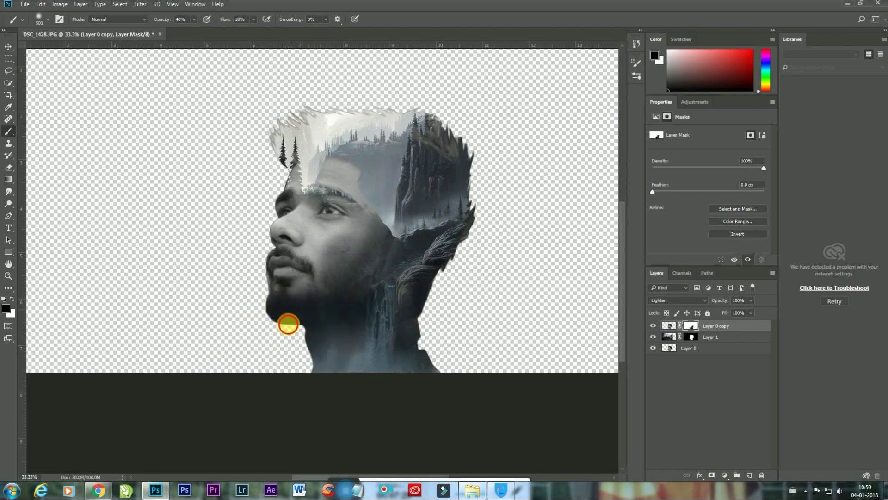
# Step: Paint the forest layer's mask over the forehead and hair, then refine the cheek and jaw
pyautogui.click(422, 239)
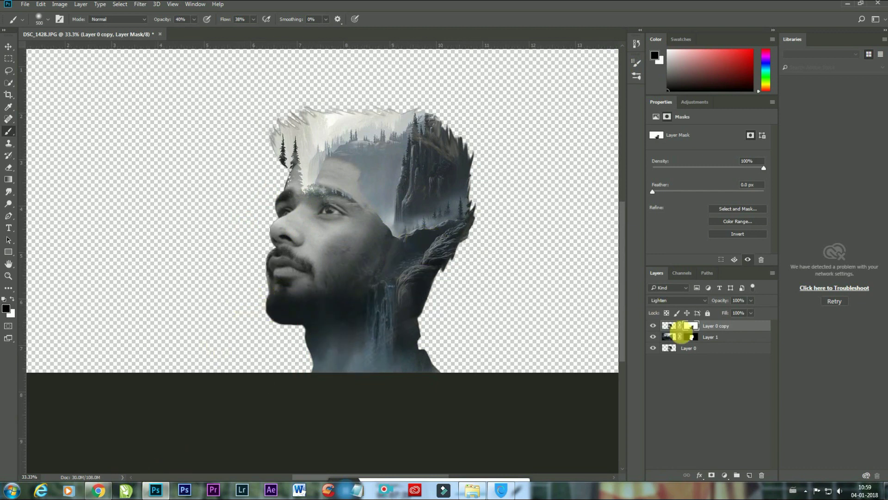
pyautogui.moveTo(291, 213)
pyautogui.mouseDown()
pyautogui.moveTo(370, 190)
pyautogui.moveTo(351, 180)
pyautogui.moveTo(413, 203)
pyautogui.moveTo(361, 180)
pyautogui.mouseUp()
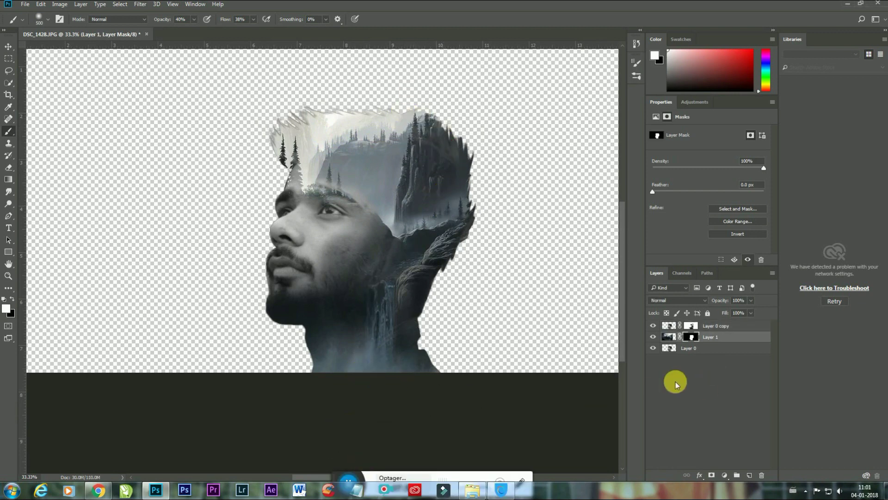
pyautogui.click(669, 325)
pyautogui.moveTo(349, 195)
pyautogui.mouseDown()
pyautogui.moveTo(377, 228)
pyautogui.moveTo(264, 309)
pyautogui.moveTo(312, 271)
pyautogui.mouseUp()
# Step: Repaint the beard and jaw at 100%, then fade cheek, ear and neck at 40%
pyautogui.press('x')
pyautogui.press('0')
pyautogui.moveTo(411, 337)
pyautogui.mouseDown()
pyautogui.moveTo(353, 323)
pyautogui.moveTo(414, 286)
pyautogui.moveTo(373, 207)
pyautogui.mouseUp()
pyautogui.press('4')
pyautogui.click(342, 155)
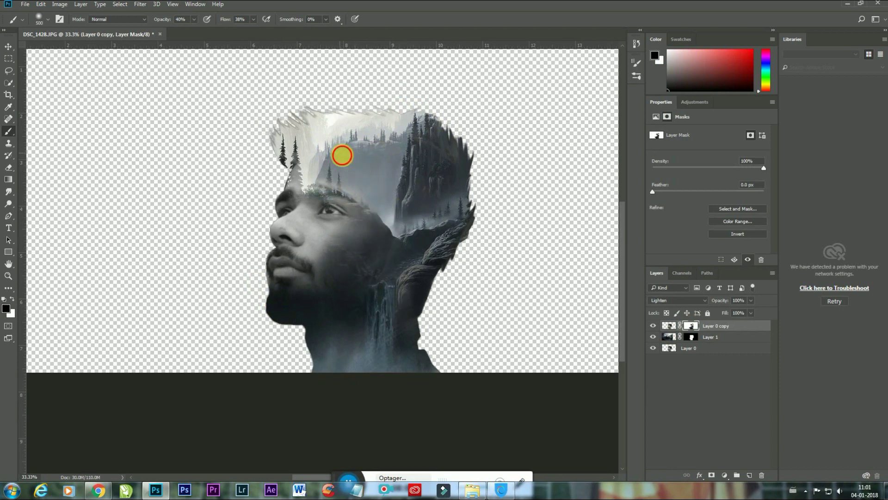
pyautogui.moveTo(404, 231); pyautogui.dragTo(393, 240)
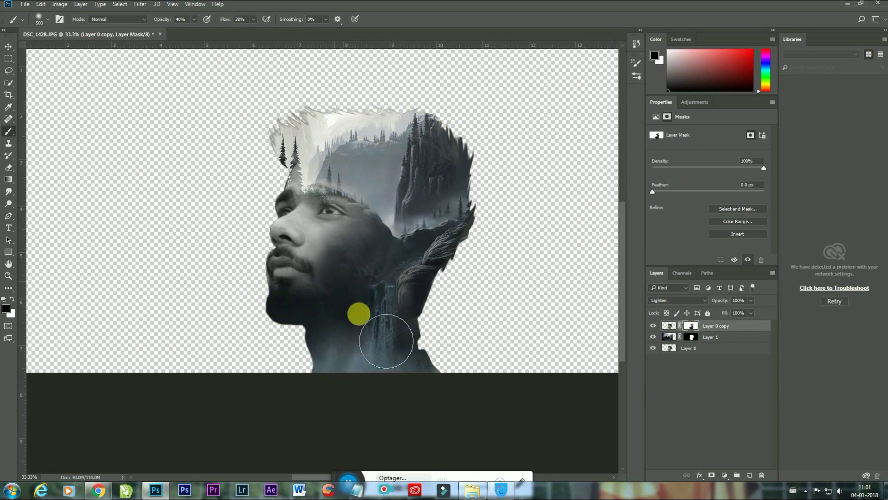
pyautogui.moveTo(315, 317); pyautogui.dragTo(341, 345)
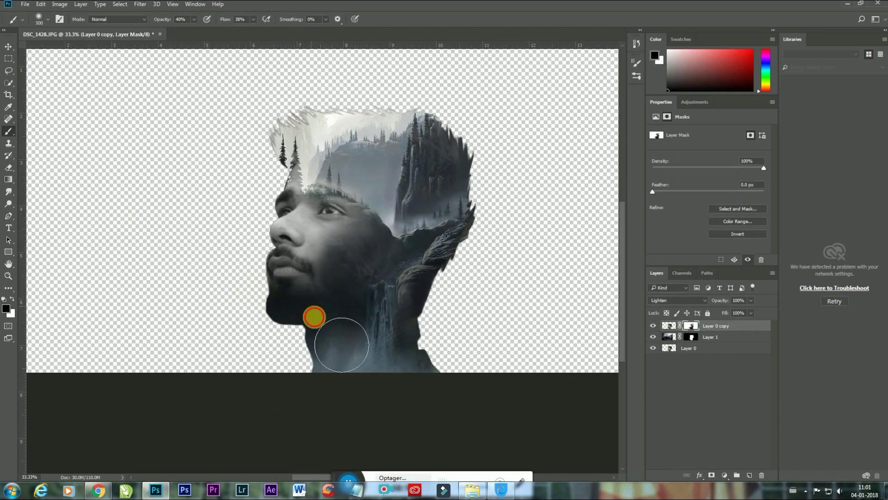
# Step: Duplicate the forest layer and set the copy's blend mode to Lighten
pyautogui.click(9, 46)
pyautogui.click(716, 341)
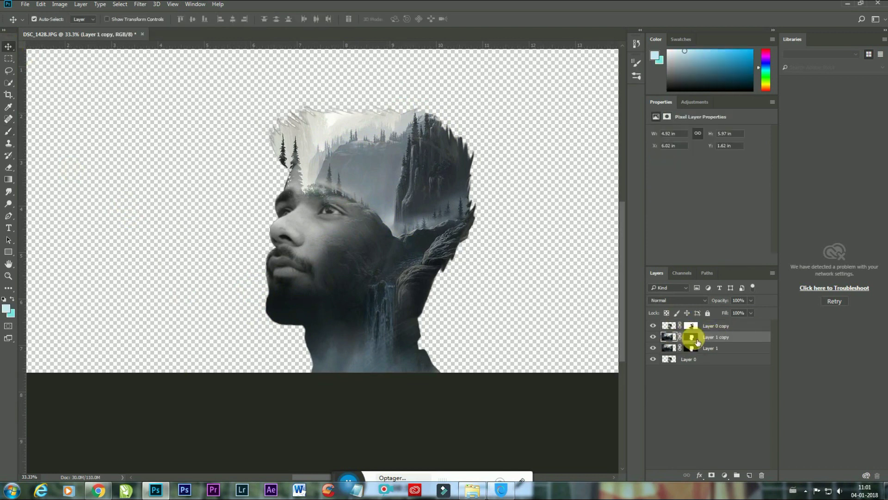
pyautogui.rightClick(712, 339)
pyautogui.click(717, 363)
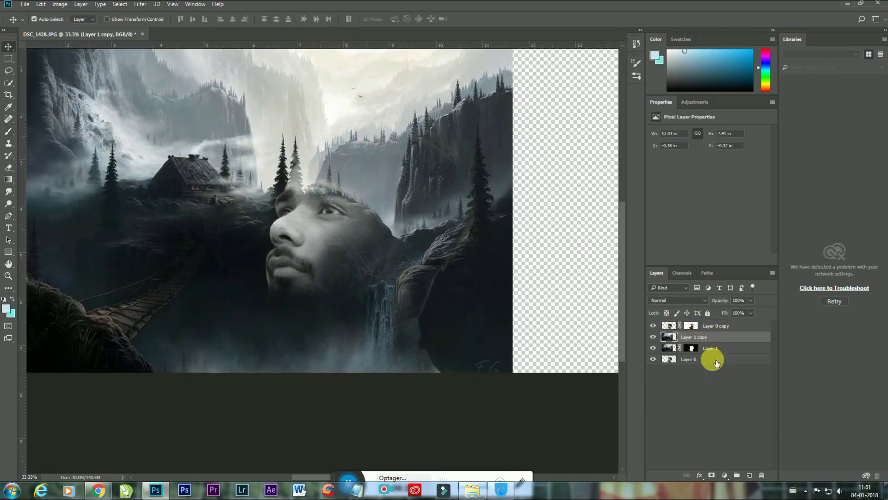
pyautogui.click(675, 302)
pyautogui.click(669, 359)
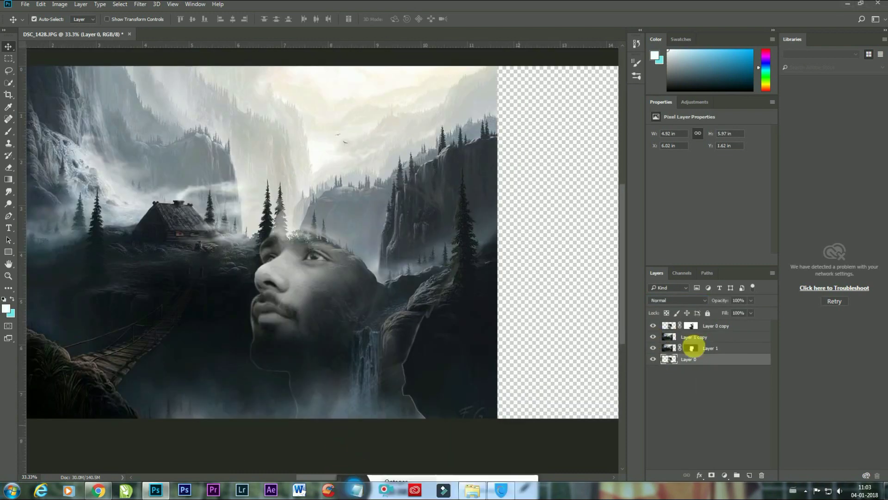
# Step: Add a white-filled layer beneath the portrait, then select the forest copy layer
pyautogui.click(693, 337)
pyautogui.click(703, 366)
pyautogui.keyDown('ctrl'); pyautogui.click(749, 475); pyautogui.keyUp('ctrl')
pyautogui.hotkey('alt', 'BackSpace')
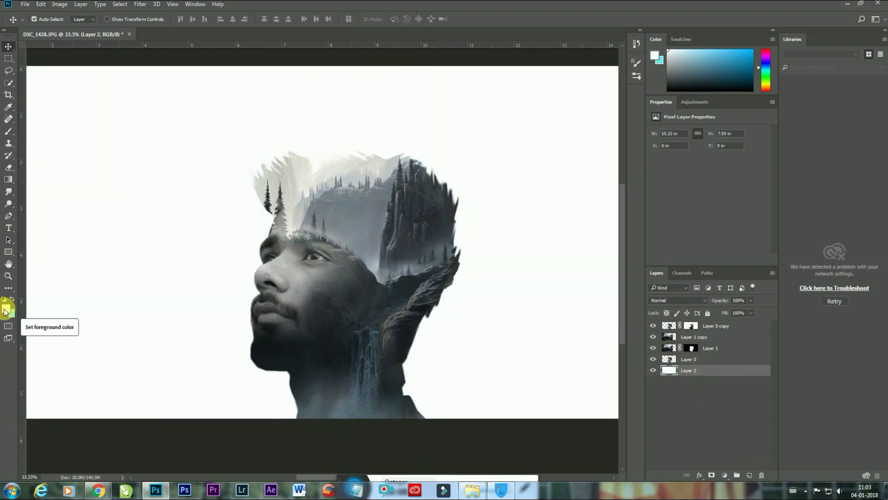
pyautogui.click(696, 337)
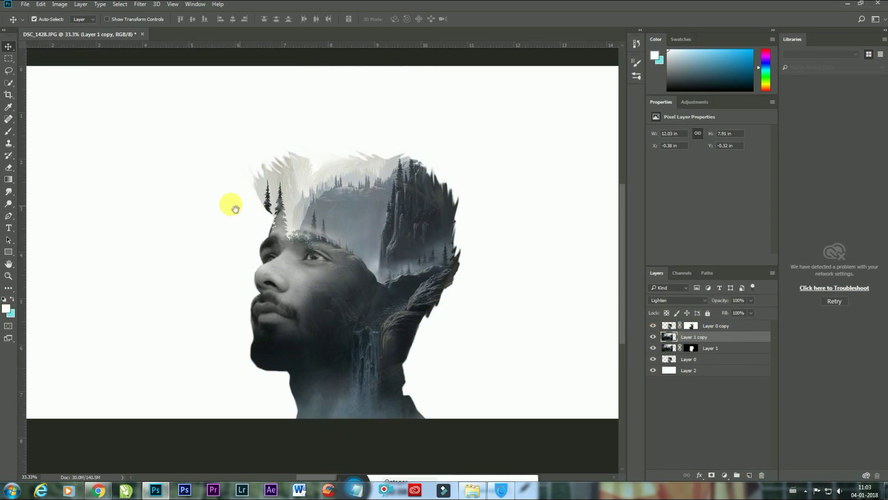
pyautogui.moveTo(229, 204); pyautogui.dragTo(288, 206)
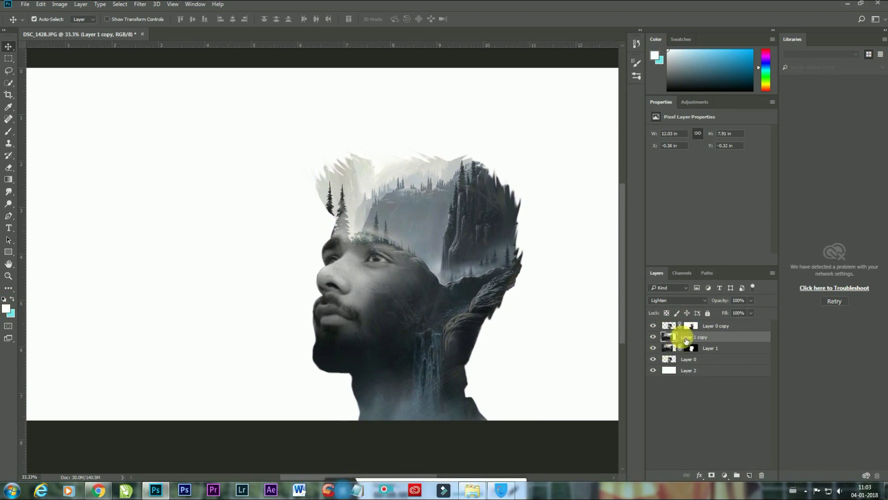
# Step: Paint white at 100% brush opacity on the forest copy's mask to reveal forest at the head's top-left
pyautogui.keyDown('alt'); pyautogui.click(711, 475); pyautogui.keyUp('alt')
pyautogui.press('b')
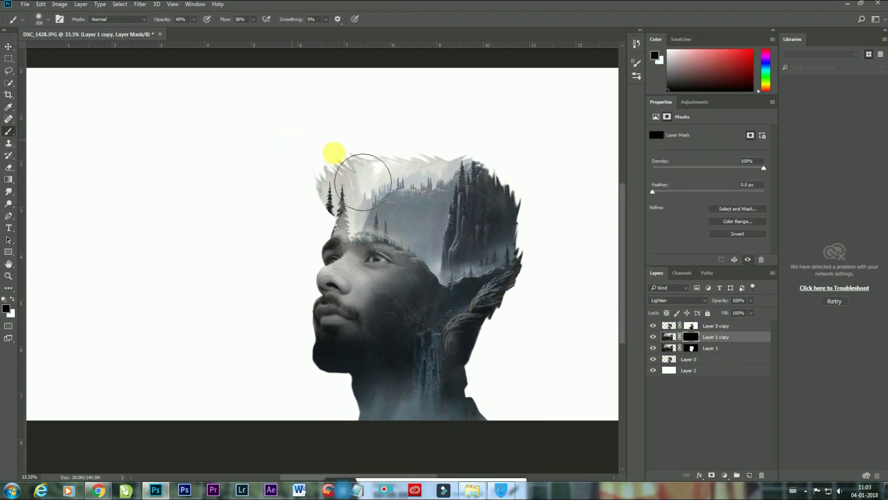
pyautogui.press('x')
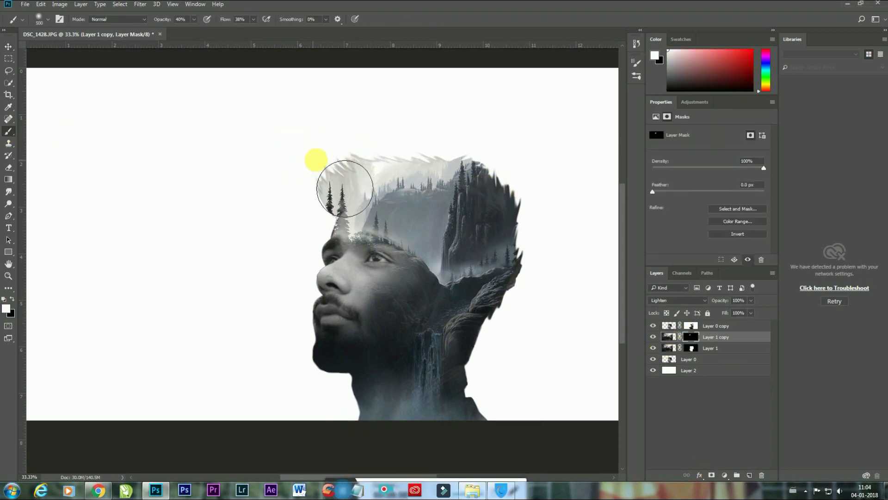
pyautogui.press('0')
pyautogui.moveTo(345, 188)
pyautogui.mouseDown()
pyautogui.moveTo(399, 170)
pyautogui.moveTo(536, 162)
pyautogui.mouseUp()
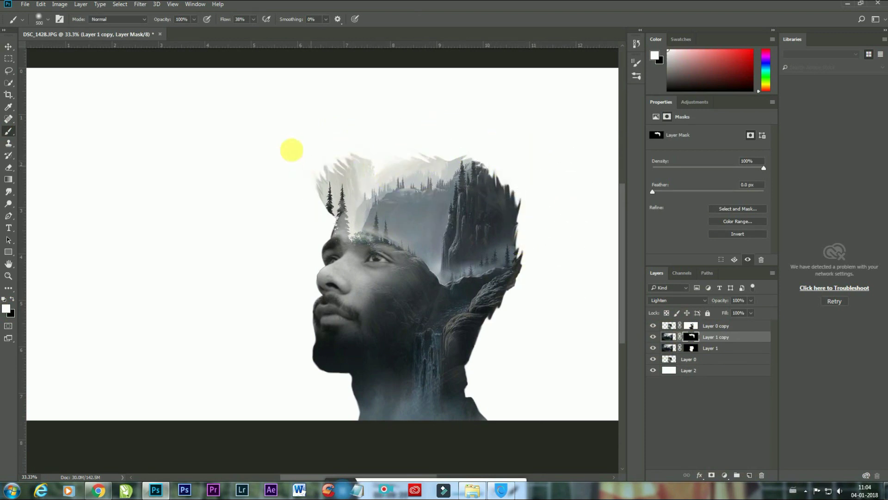
pyautogui.click(448, 147)
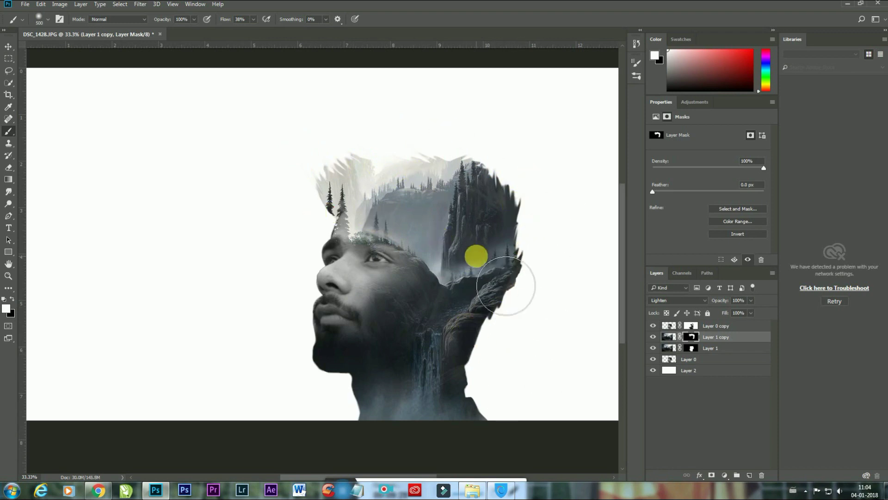
# Step: Soften Layer 1's mask beside the nose, then target Layer 1 copy's mask
pyautogui.hotkey('alt', '[')
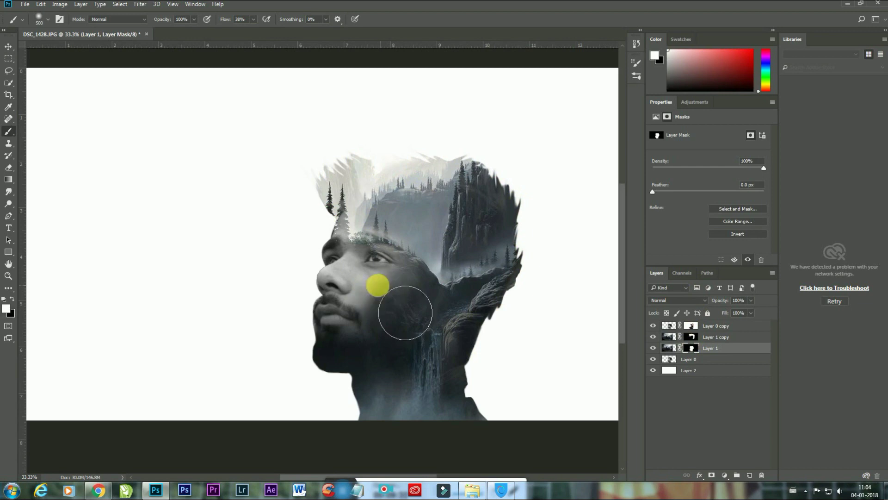
pyautogui.moveTo(347, 297)
pyautogui.mouseDown()
pyautogui.moveTo(295, 271)
pyautogui.moveTo(356, 299)
pyautogui.moveTo(596, 358)
pyautogui.mouseUp()
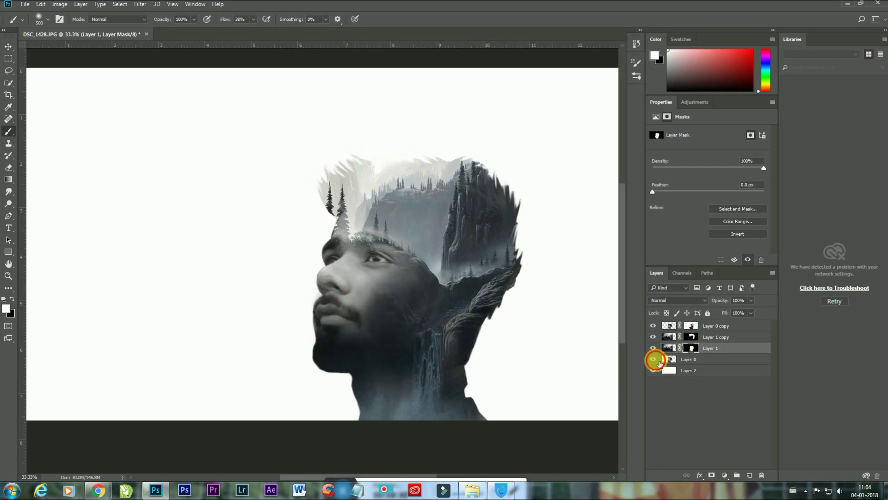
pyautogui.click(693, 337)
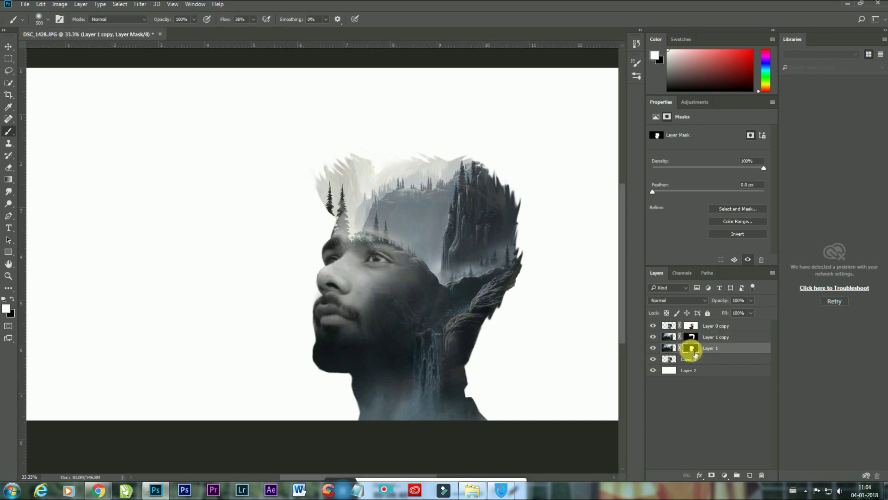
# Step: Brush the mask along the head's right-edge treetops, switching to black at 50% brush opacity
pyautogui.moveTo(482, 162)
pyautogui.mouseDown()
pyautogui.moveTo(529, 220)
pyautogui.moveTo(526, 188)
pyautogui.moveTo(511, 273)
pyautogui.moveTo(525, 204)
pyautogui.moveTo(494, 218)
pyautogui.moveTo(526, 234)
pyautogui.moveTo(540, 202)
pyautogui.moveTo(544, 243)
pyautogui.moveTo(551, 162)
pyautogui.moveTo(458, 202)
pyautogui.moveTo(561, 113)
pyautogui.moveTo(543, 231)
pyautogui.moveTo(561, 182)
pyautogui.moveTo(535, 267)
pyautogui.moveTo(533, 121)
pyautogui.moveTo(514, 122)
pyautogui.moveTo(595, 99)
pyautogui.moveTo(583, 116)
pyautogui.moveTo(422, 169)
pyautogui.moveTo(495, 139)
pyautogui.moveTo(602, 131)
pyautogui.moveTo(595, 241)
pyautogui.moveTo(599, 174)
pyautogui.mouseUp()
pyautogui.press('x')
pyautogui.press('5')
pyautogui.hotkey('ctrl', '-')
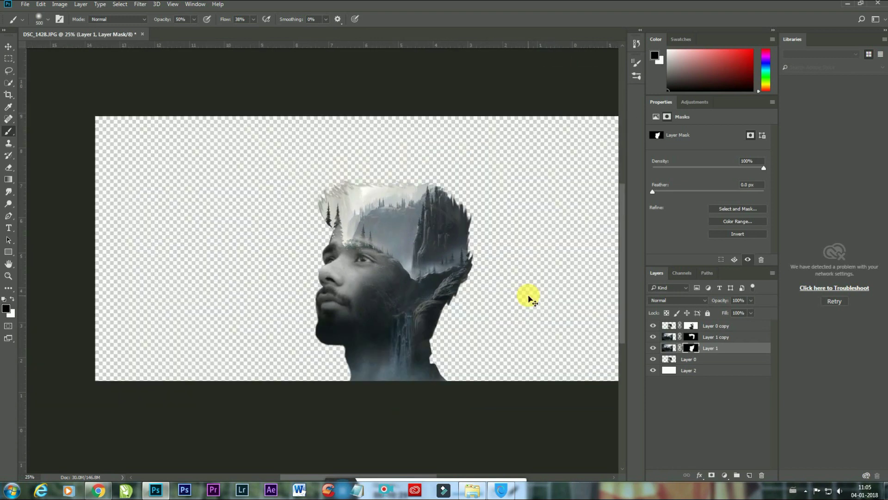
pyautogui.hotkey('ctrl', '+')
pyautogui.hotkey('ctrl', '+')
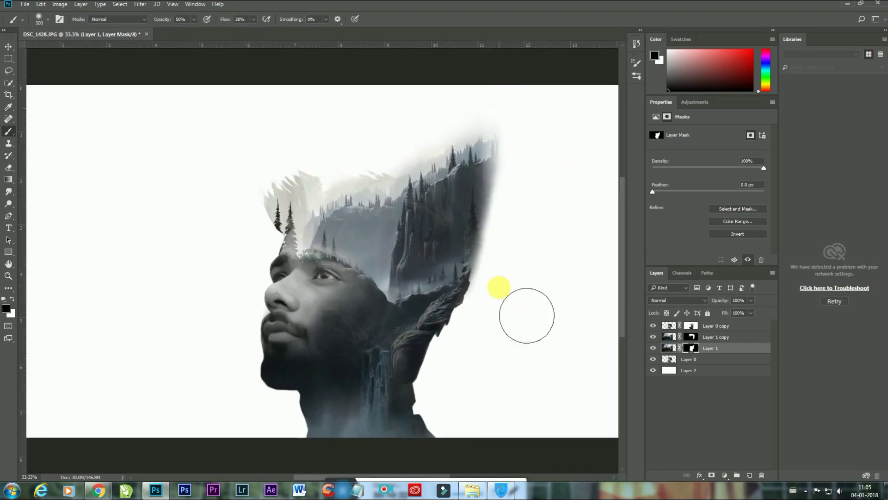
pyautogui.moveTo(496, 287)
pyautogui.mouseDown()
pyautogui.moveTo(539, 218)
pyautogui.moveTo(544, 227)
pyautogui.mouseUp()
# Step: Fill the Layer 2 background with a light grey sampled from the image
pyautogui.click(8, 48)
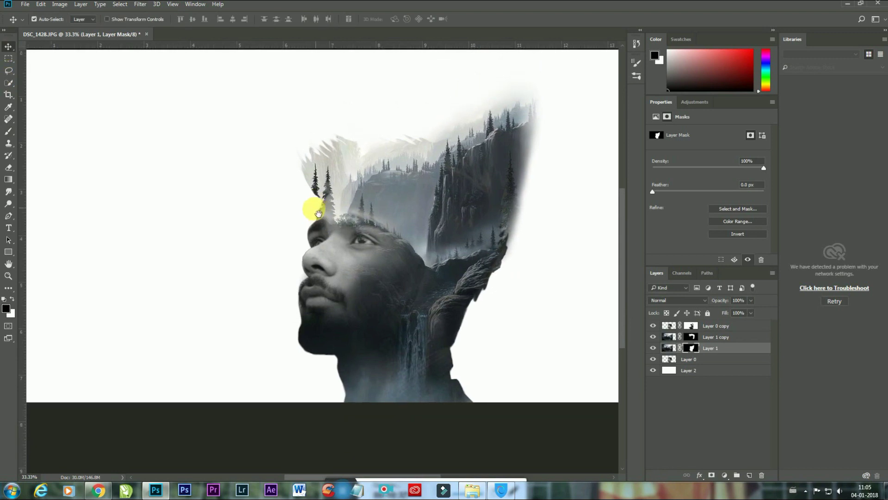
pyautogui.click(666, 369)
pyautogui.click(7, 309)
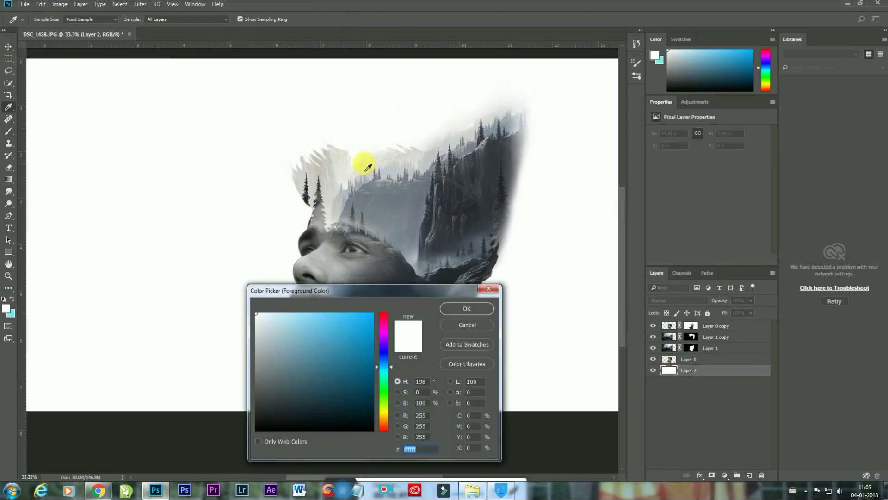
pyautogui.click(372, 168)
pyautogui.click(466, 308)
pyautogui.hotkey('ctrl', 'BackSpace')
pyautogui.hotkey('alt', 'BackSpace')
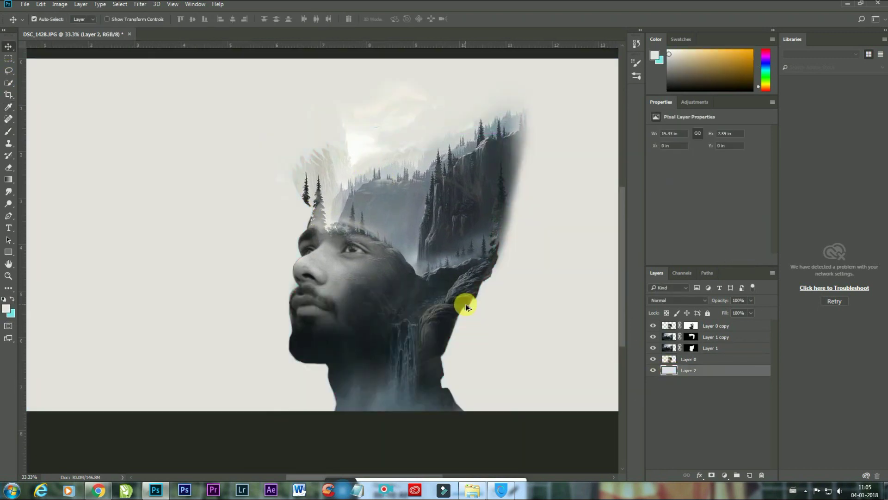
pyautogui.moveTo(446, 248)
pyautogui.mouseDown()
pyautogui.moveTo(398, 268)
pyautogui.moveTo(397, 257)
pyautogui.mouseUp()
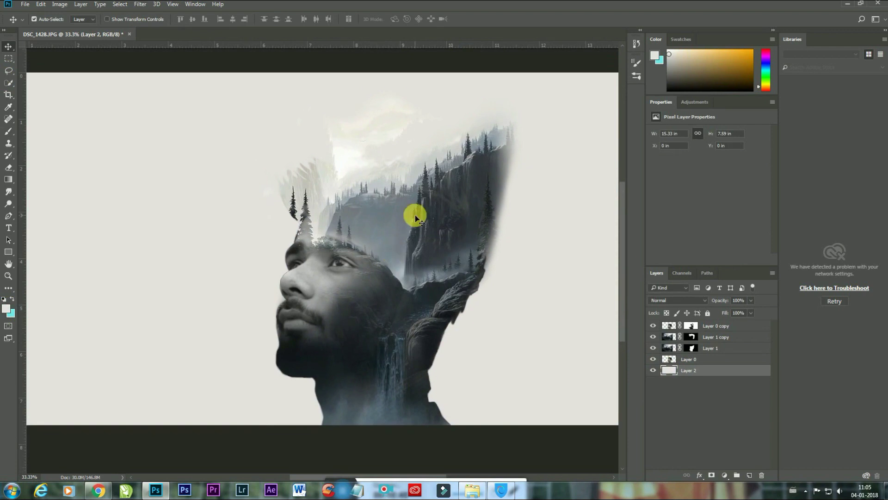
pyautogui.hotkey('ctrl', '-')
pyautogui.hotkey('ctrl', '-')
pyautogui.hotkey('ctrl', '+')
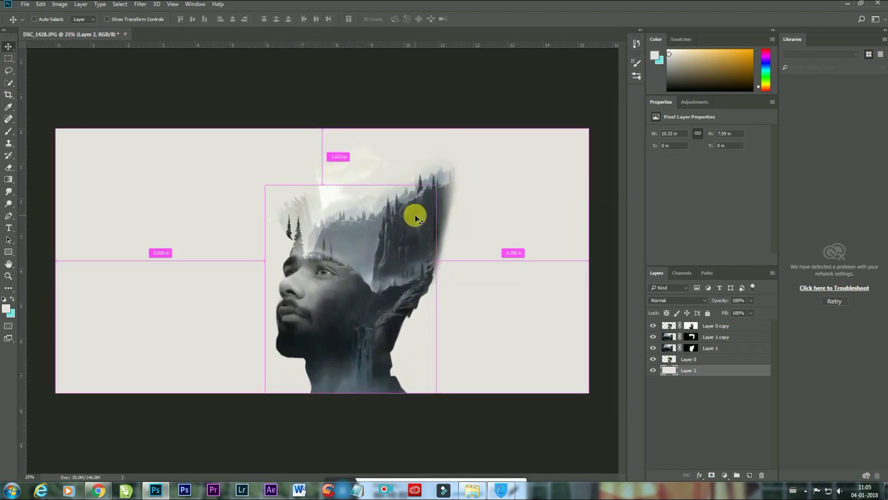
# Step: Paint white on Layer 1's mask to restore the face, cheek and beard
pyautogui.click(662, 350)
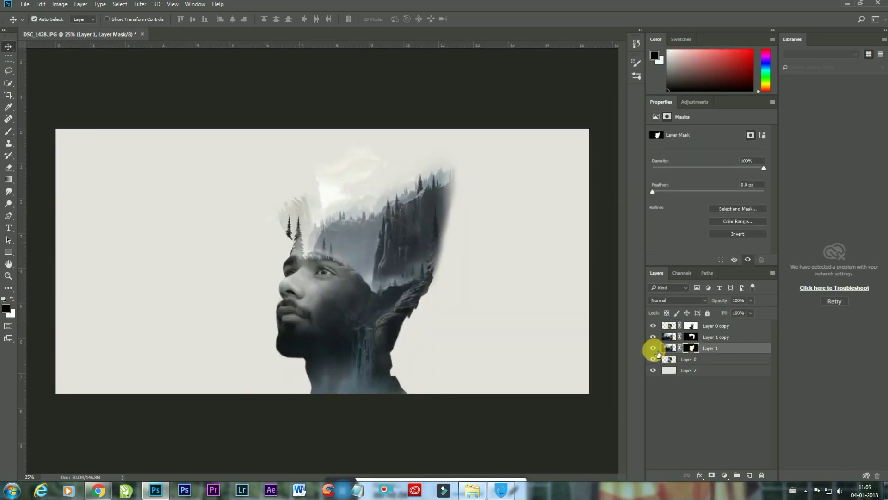
pyautogui.press('b')
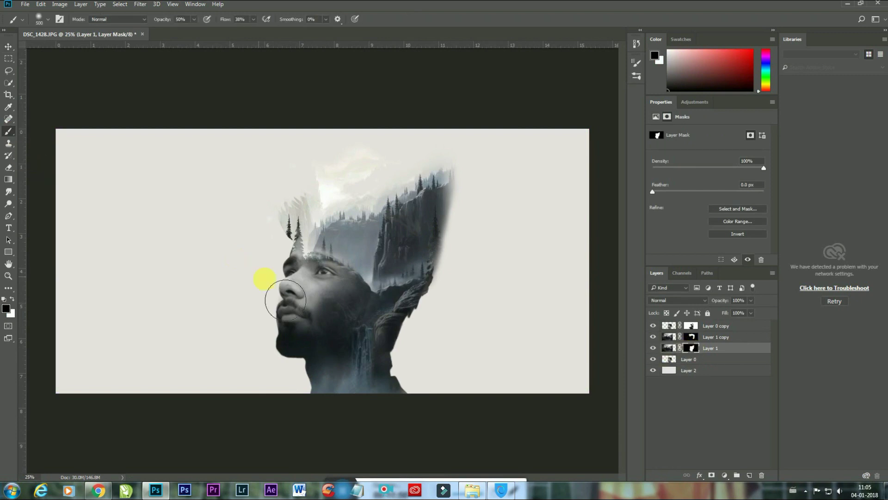
pyautogui.press('x')
pyautogui.moveTo(335, 303); pyautogui.dragTo(343, 287)
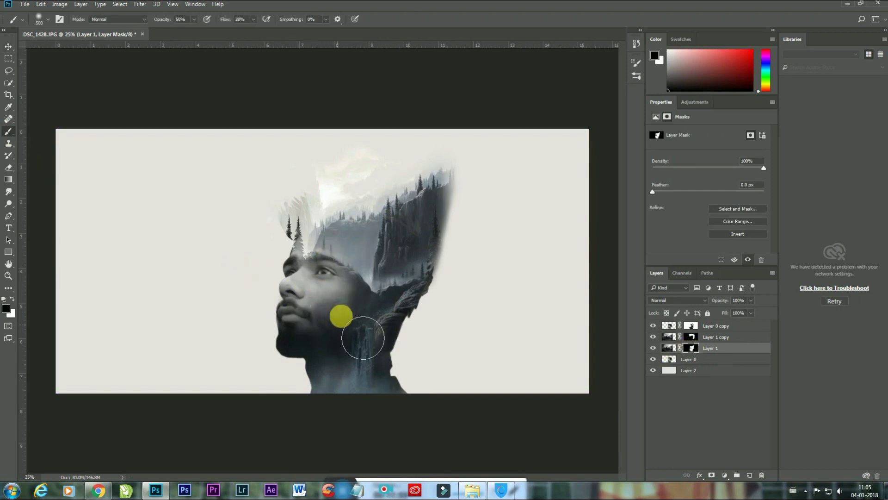
pyautogui.moveTo(361, 333)
pyautogui.mouseDown()
pyautogui.moveTo(350, 342)
pyautogui.moveTo(316, 261)
pyautogui.mouseUp()
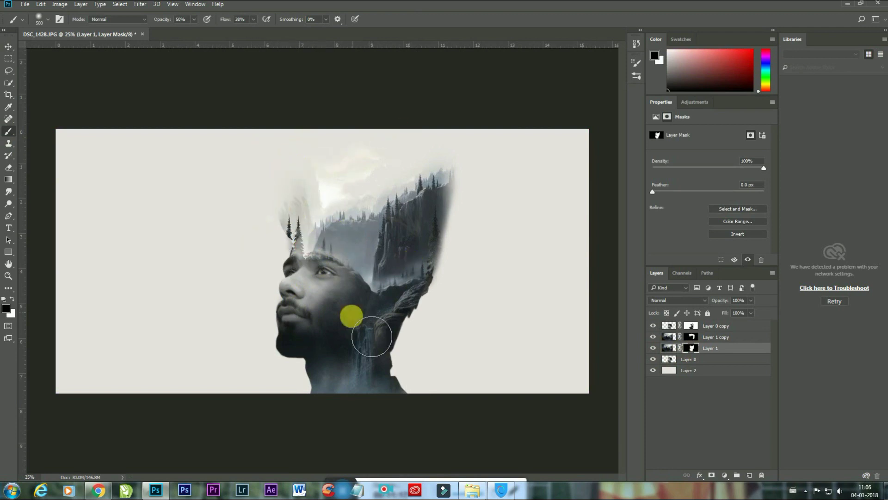
# Step: Refine Layer 1 copy's mask over the face, neck and waterfall detail beside the neck
pyautogui.click(691, 336)
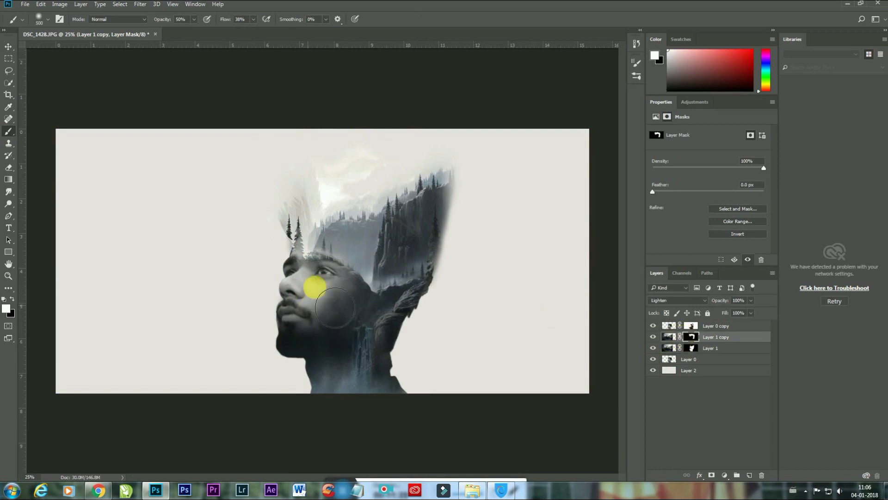
pyautogui.moveTo(335, 307)
pyautogui.mouseDown()
pyautogui.moveTo(369, 353)
pyautogui.moveTo(404, 208)
pyautogui.mouseUp()
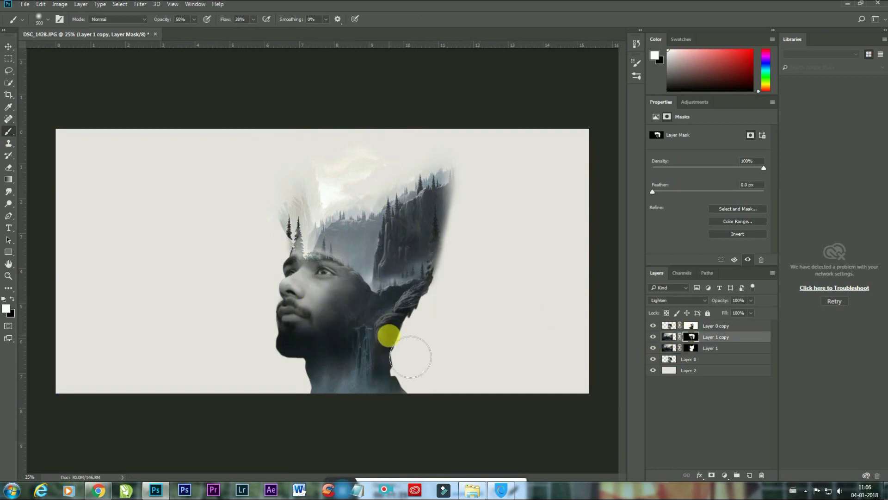
pyautogui.moveTo(397, 359); pyautogui.dragTo(351, 397)
pyautogui.click(11, 48)
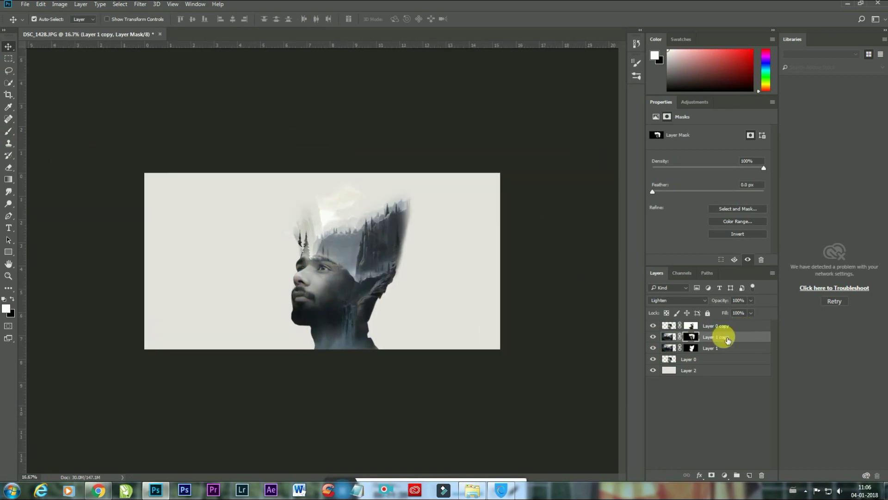
# Step: Add a tan Solid Color fill layer on top, blended with Multiply at 50% opacity
pyautogui.click(708, 327)
pyautogui.click(724, 474)
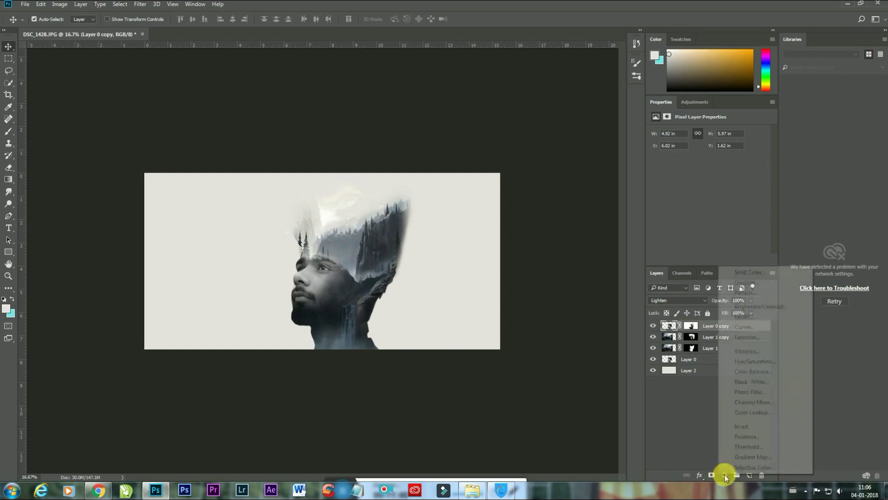
pyautogui.click(745, 273)
pyautogui.click(313, 321)
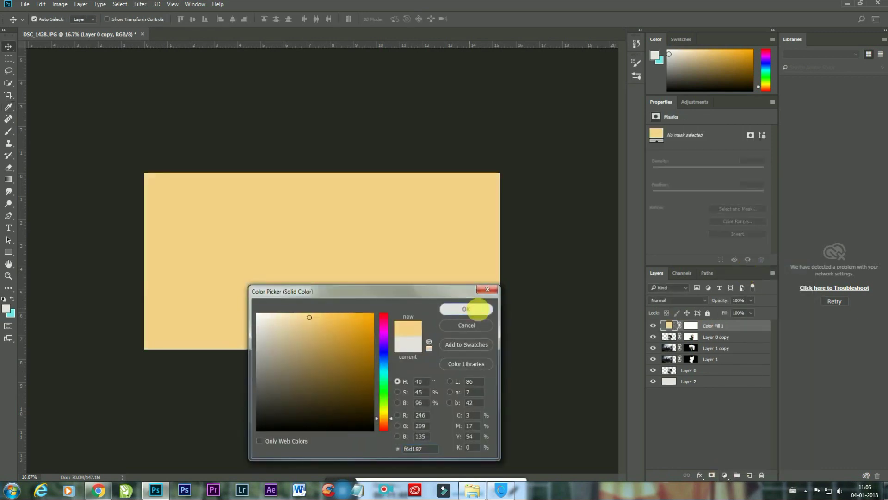
pyautogui.click(472, 309)
pyautogui.click(676, 301)
pyautogui.click(671, 337)
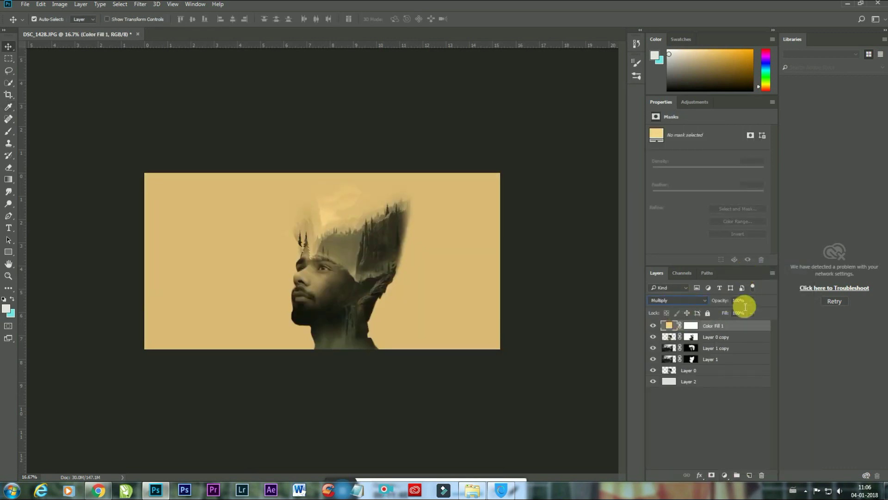
pyautogui.click(730, 312)
# Step: Merge all visible layers into Layer 3 and set it to Soft Light at 35% opacity
pyautogui.hotkey('ctrl', '+')
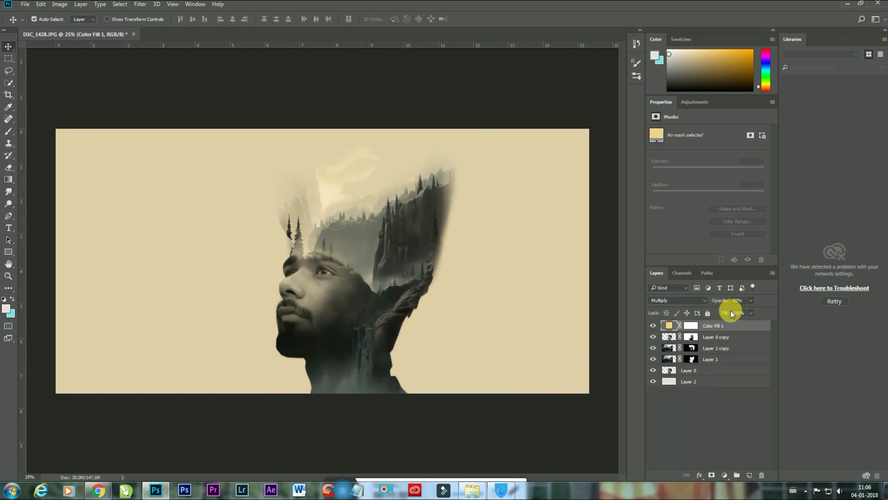
pyautogui.hotkey('ctrl', 'shift', 'alt', 'e')
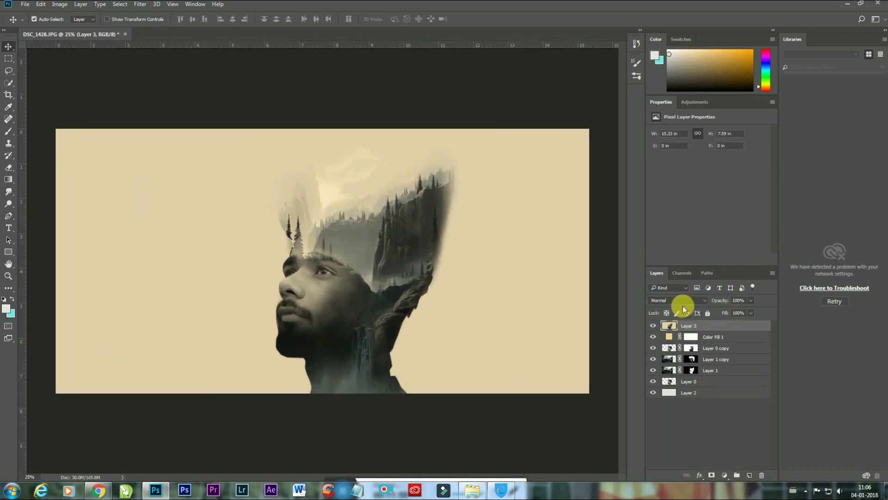
pyautogui.click(677, 301)
pyautogui.click(665, 398)
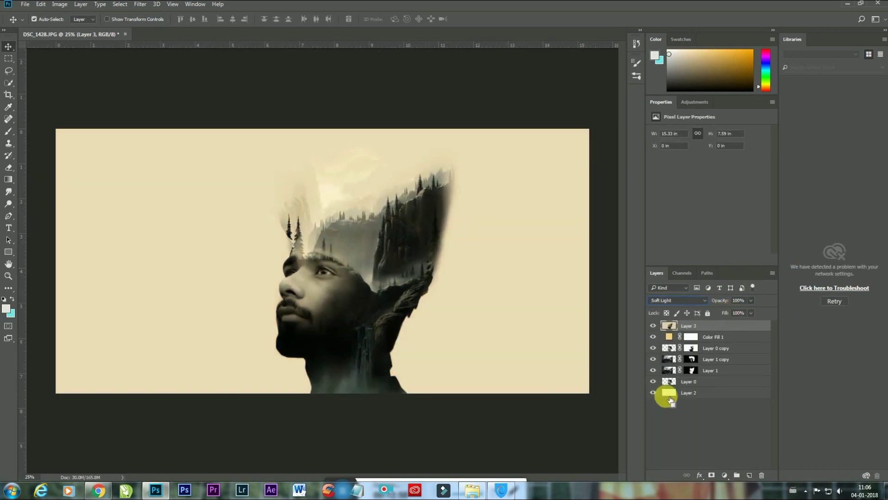
pyautogui.click(740, 313)
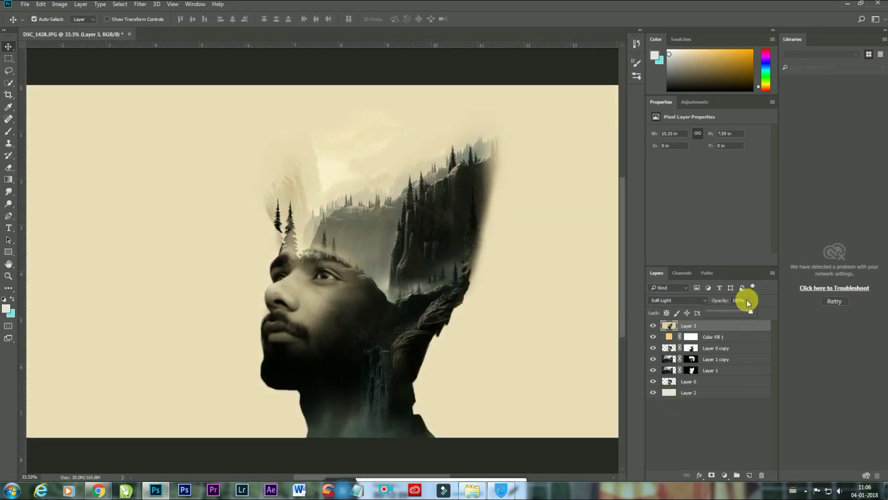
pyautogui.write('35')
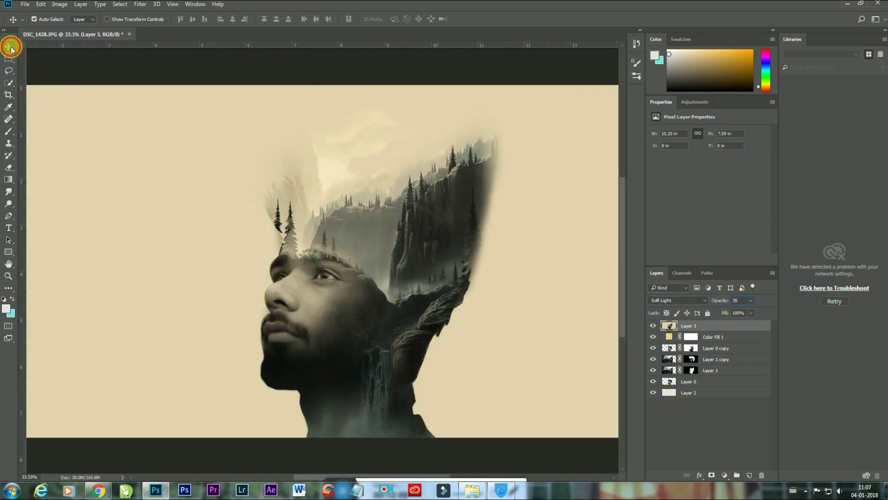
pyautogui.click(336, 112)
pyautogui.moveTo(336, 113); pyautogui.dragTo(318, 94)
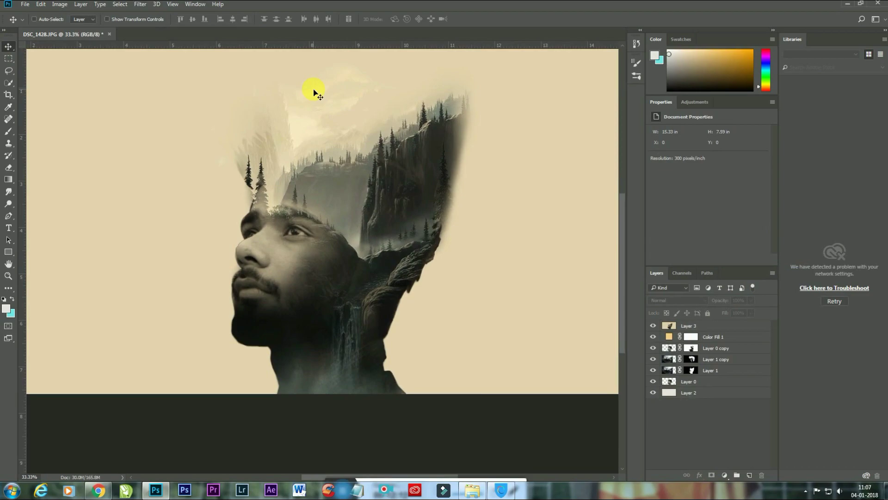